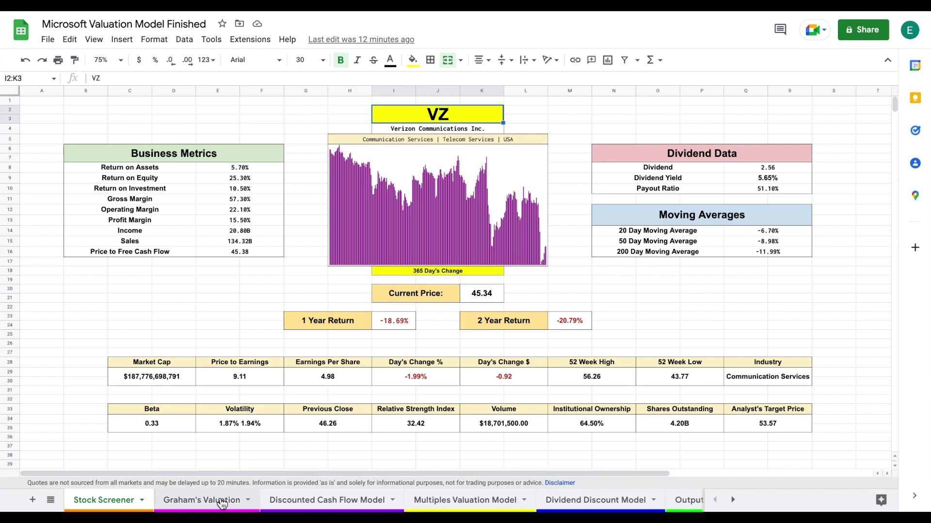
Step: Look over the Discounted Cash Flow Model and Dividend Discount Model sheets and return to the Stock Screener sheet
{"action": "left_click", "coordinate": [347, 504]}
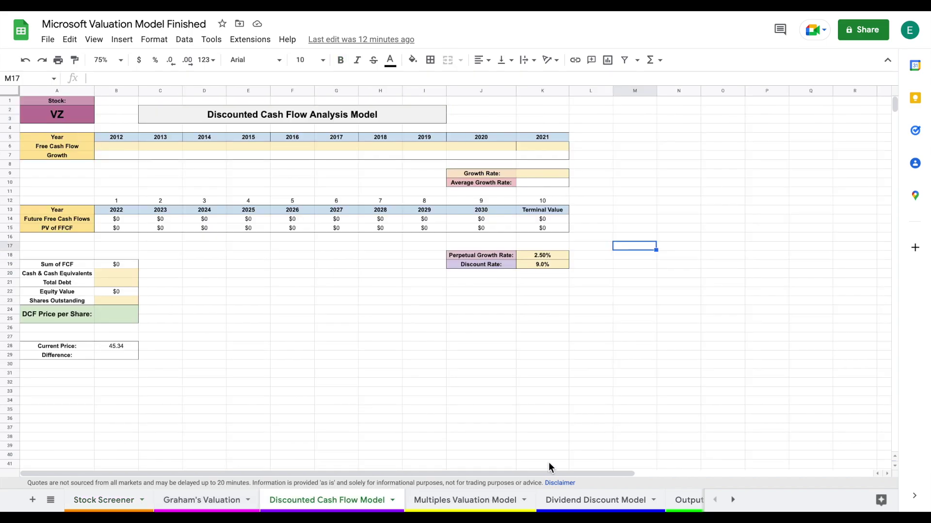
{"action": "left_click", "coordinate": [621, 504]}
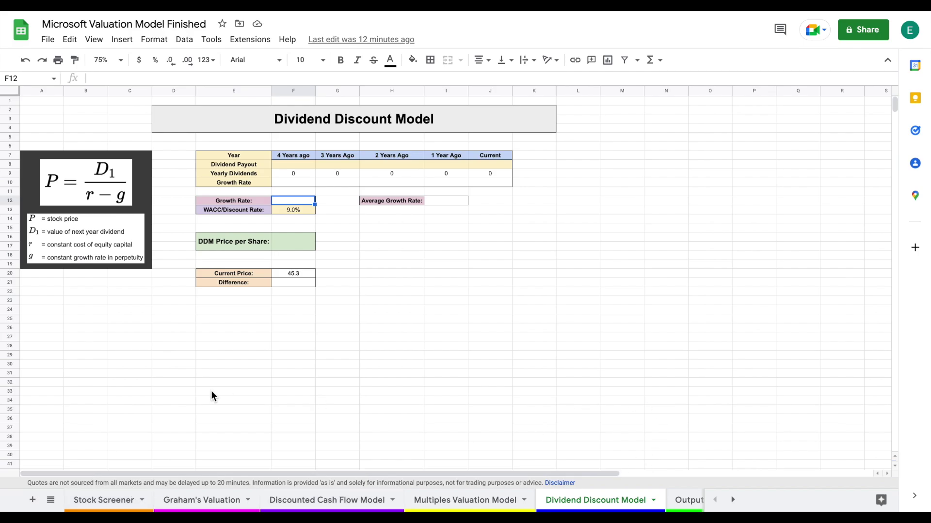
{"action": "left_click", "coordinate": [111, 504]}
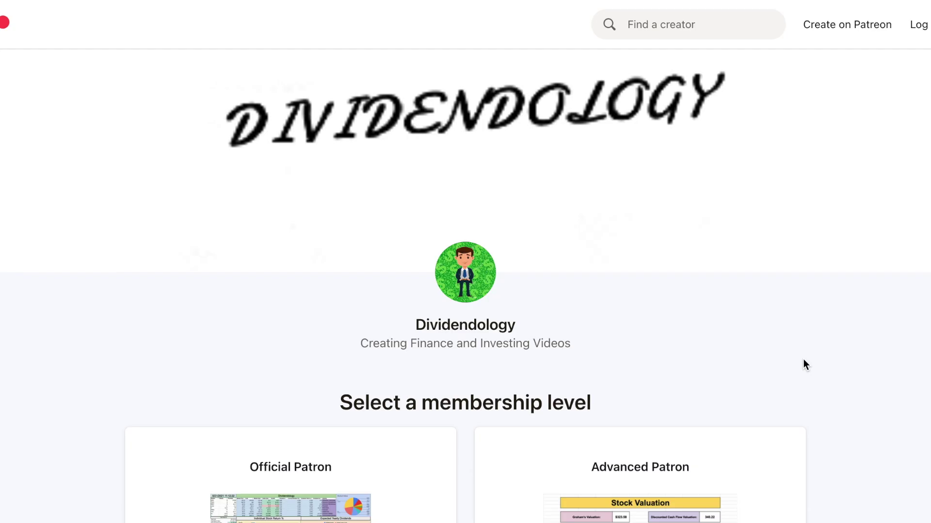
Step: Look through the membership levels offered on the Dividendology Patreon page
{"action": "scroll", "coordinate": [804, 361], "scroll_direction": "down", "scroll_amount": 5}
{"action": "scroll", "coordinate": [803, 361], "scroll_direction": "down", "scroll_amount": 4}
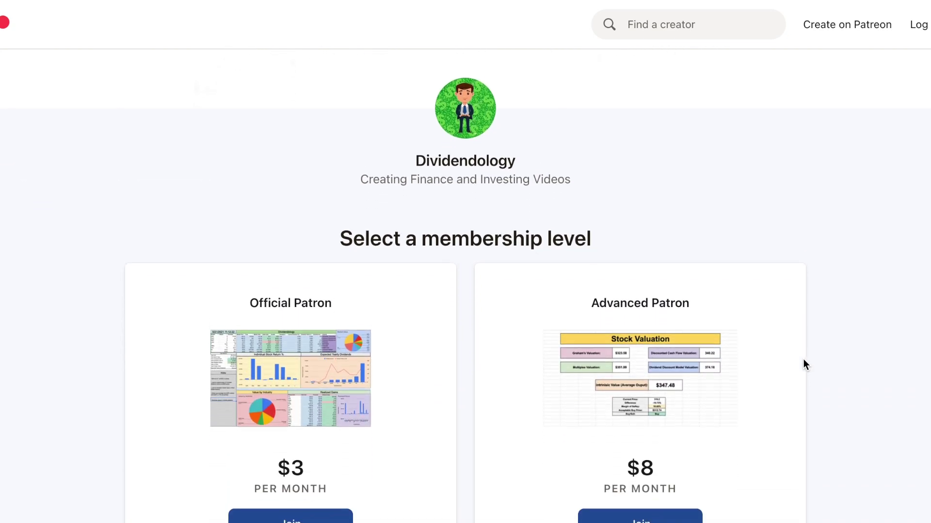
{"action": "scroll", "coordinate": [803, 361], "scroll_direction": "down", "scroll_amount": 1}
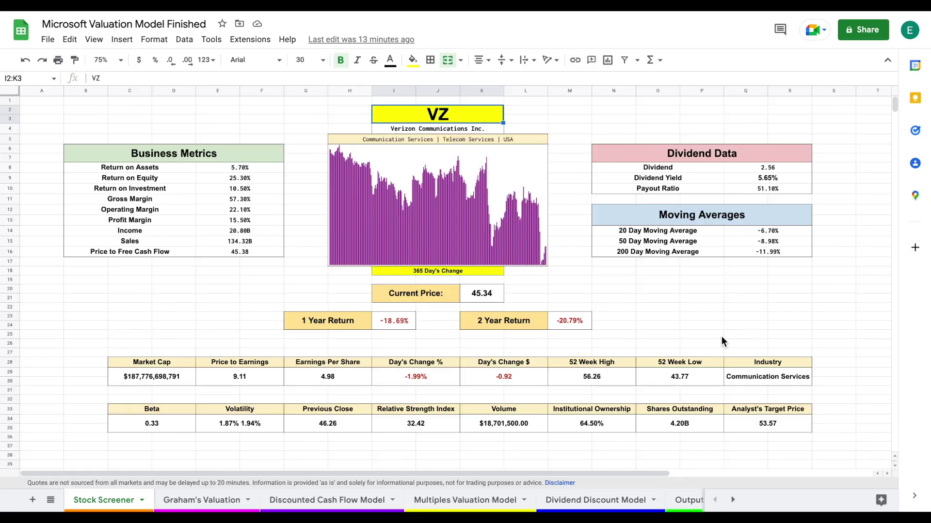
Step: Replace the stock ticker on the Stock Screener sheet with MSFT
{"action": "left_click", "coordinate": [666, 308]}
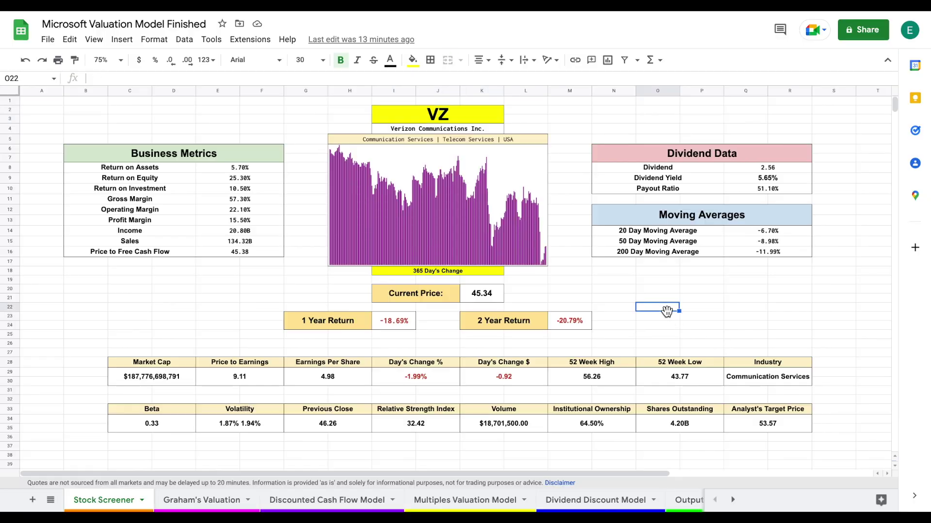
{"action": "left_click", "coordinate": [455, 119]}
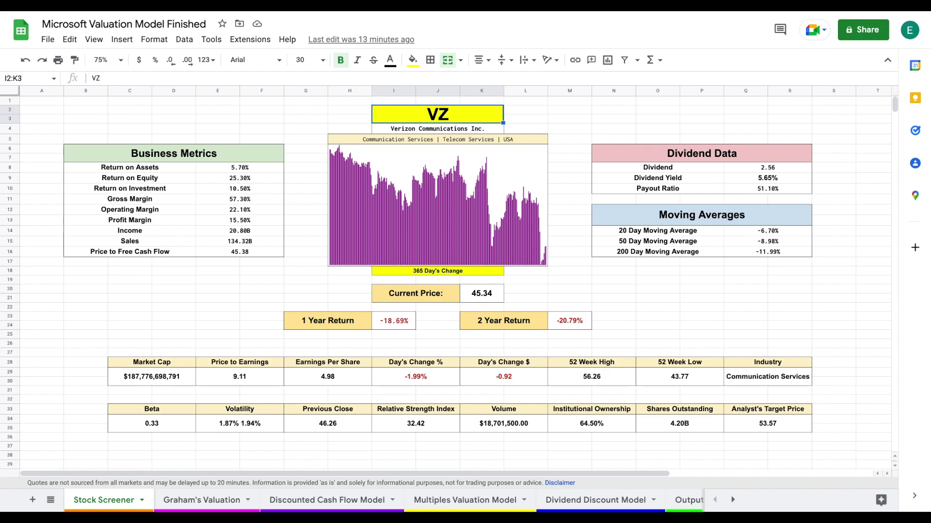
{"action": "type", "text": "MSFT"}
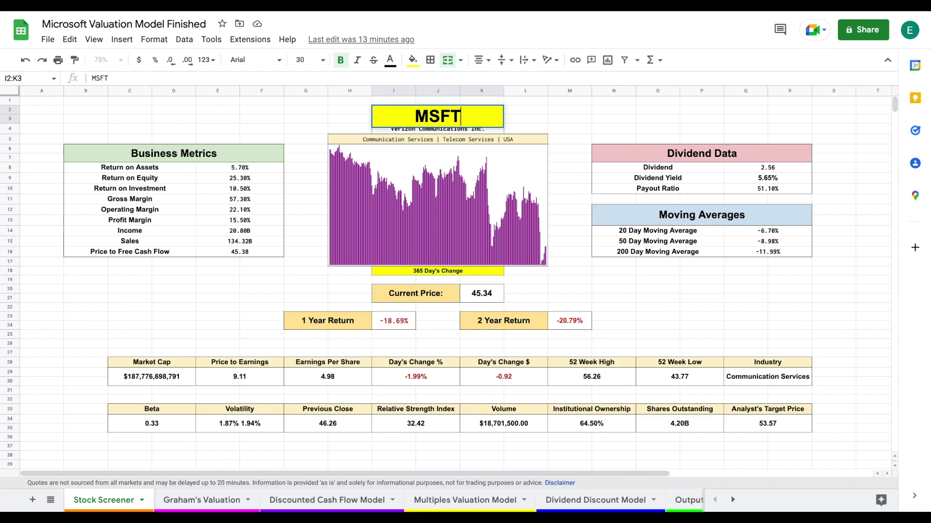
{"action": "key", "text": "Return"}
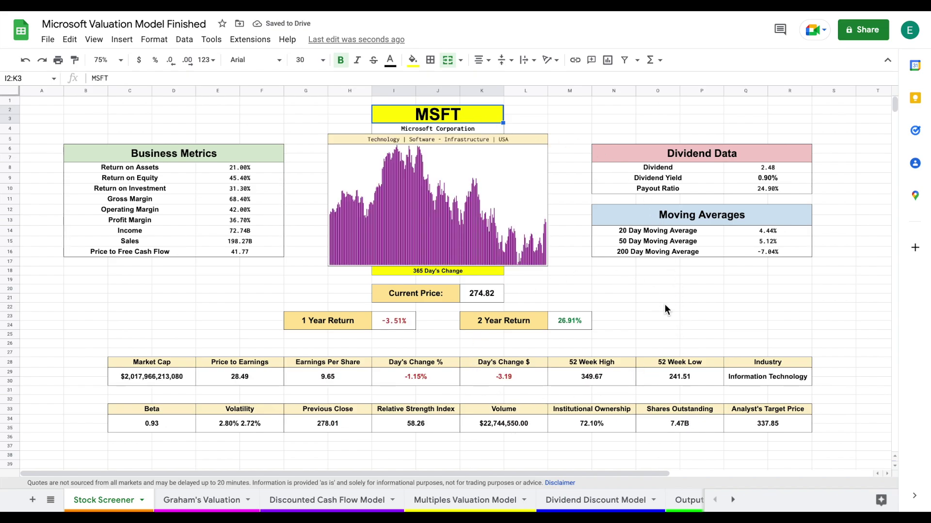
Step: Examine the stock's business metrics, dividend data, moving averages and current price on the Stock Screener sheet
{"action": "left_click_drag", "start_coordinate": [145, 168], "coordinate": [266, 242]}
{"action": "left_click_drag", "start_coordinate": [675, 169], "coordinate": [765, 192]}
{"action": "left_click_drag", "start_coordinate": [674, 235], "coordinate": [782, 254]}
{"action": "left_click_drag", "start_coordinate": [464, 294], "coordinate": [427, 294]}
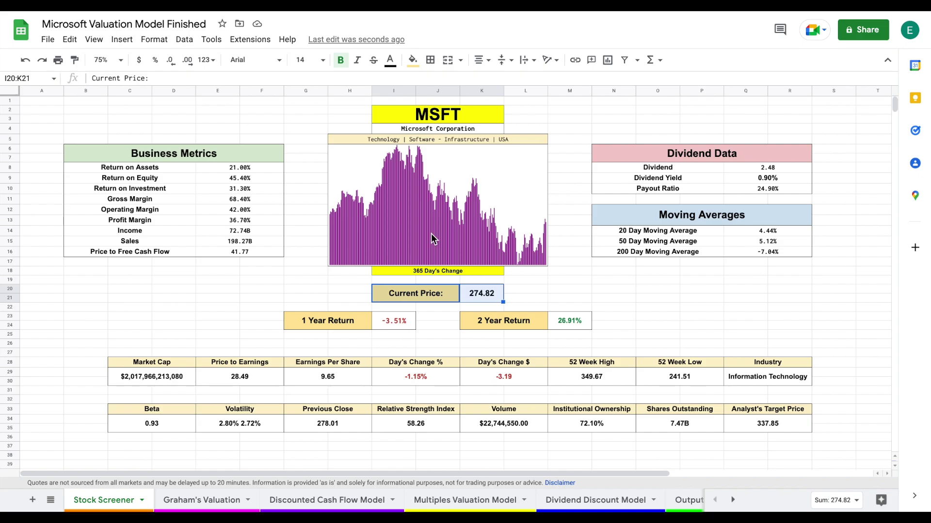
Step: Set the period of the price chart on the Stock Screener sheet to 700 days
{"action": "left_click", "coordinate": [464, 217]}
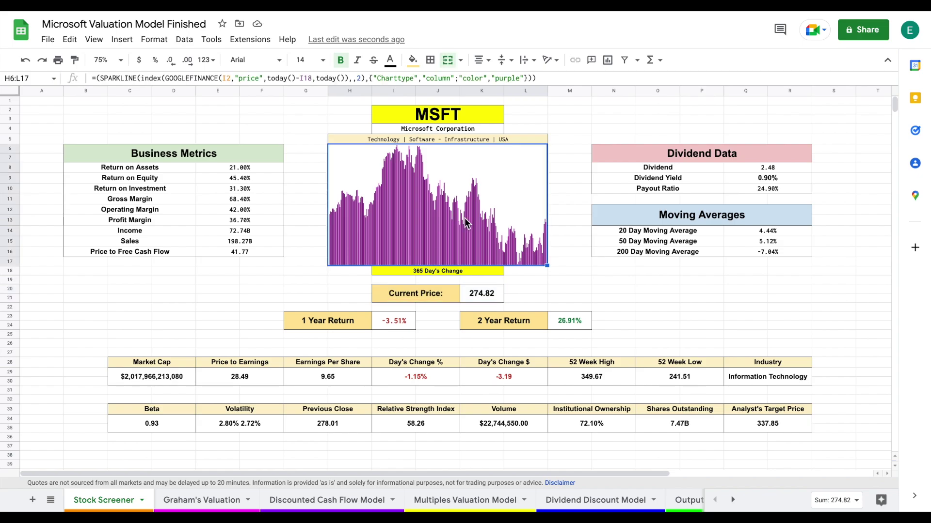
{"action": "left_click", "coordinate": [441, 272]}
{"action": "type", "text": "700"}
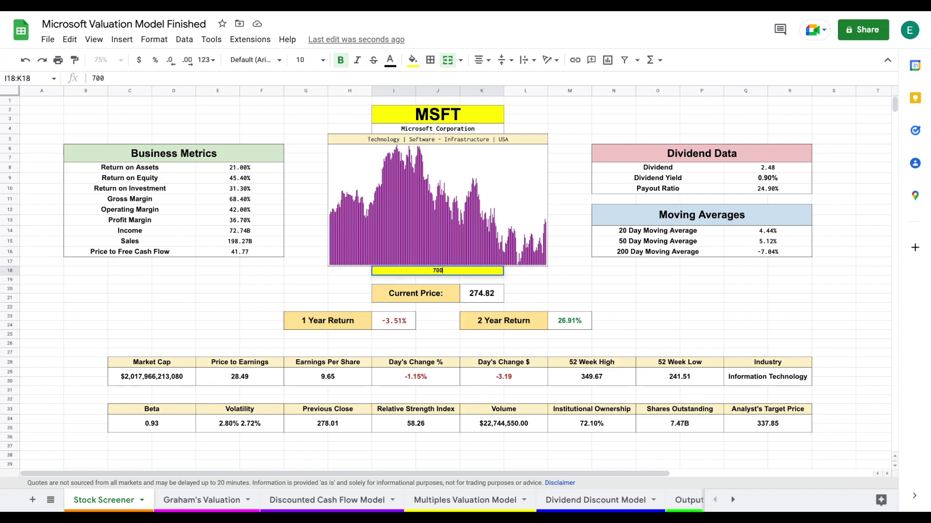
{"action": "key", "text": "Return"}
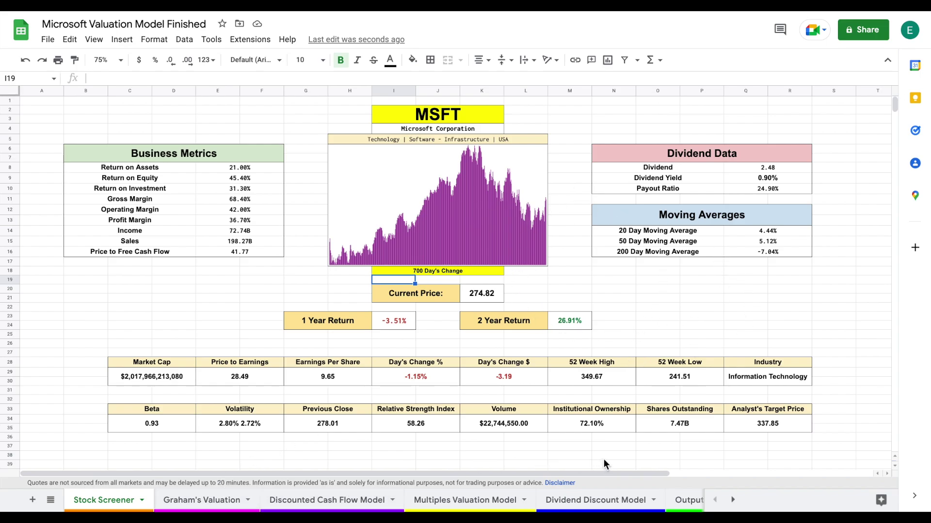
Step: Check the linked stock data on the Graham, Discounted Cash Flow, Multiples and Dividend Discount sheets, returning to the Stock Screener
{"action": "left_click", "coordinate": [213, 500]}
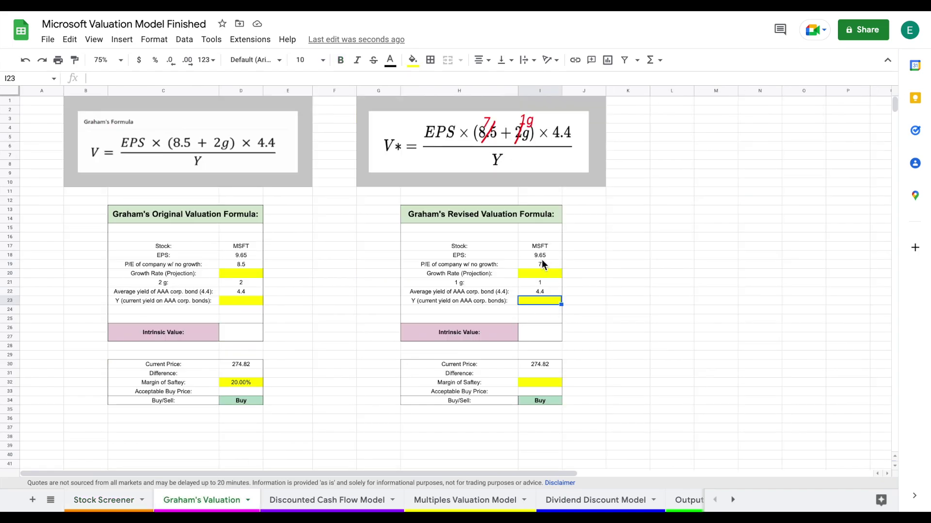
{"action": "left_click_drag", "start_coordinate": [515, 248], "coordinate": [532, 249]}
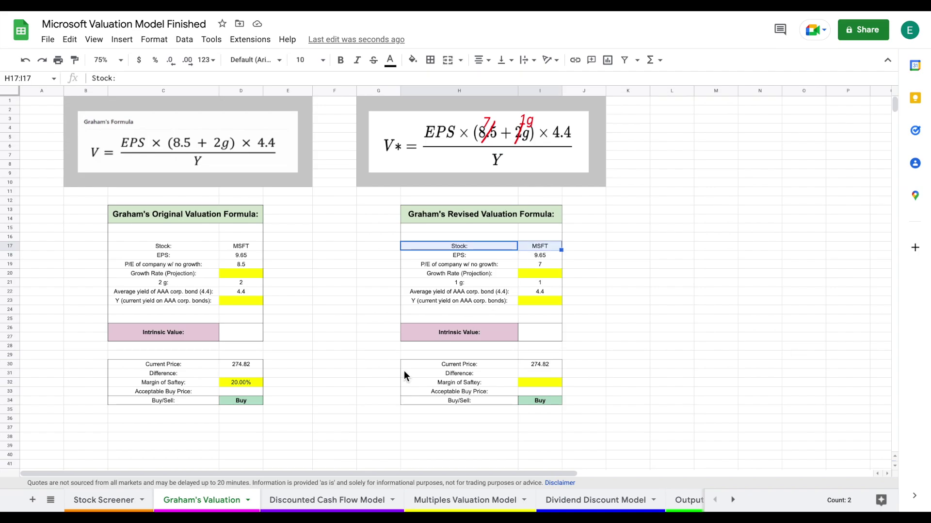
{"action": "left_click", "coordinate": [343, 500]}
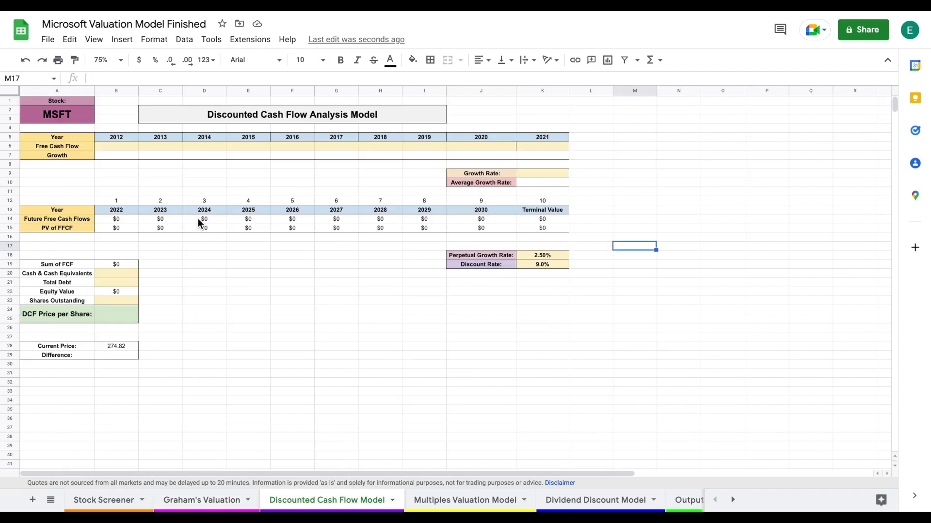
{"action": "left_click", "coordinate": [454, 500]}
{"action": "left_click", "coordinate": [221, 242]}
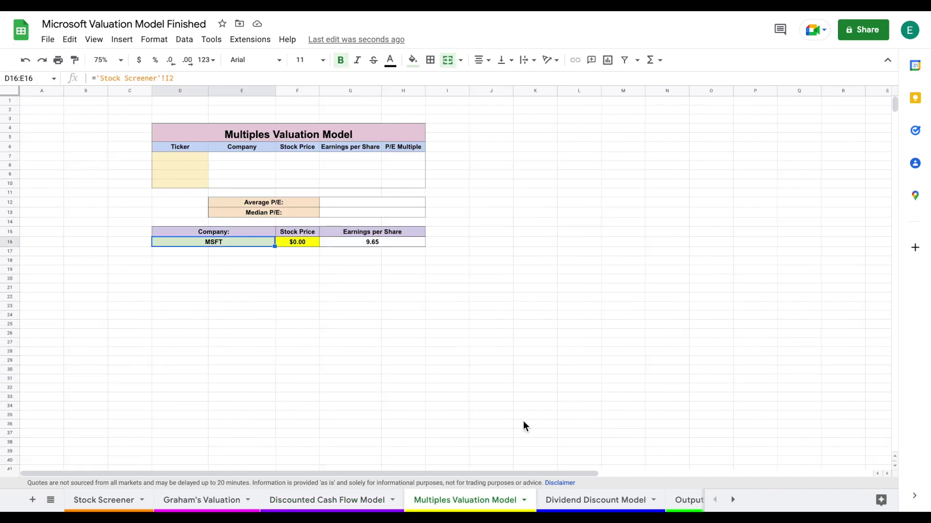
{"action": "left_click", "coordinate": [584, 499]}
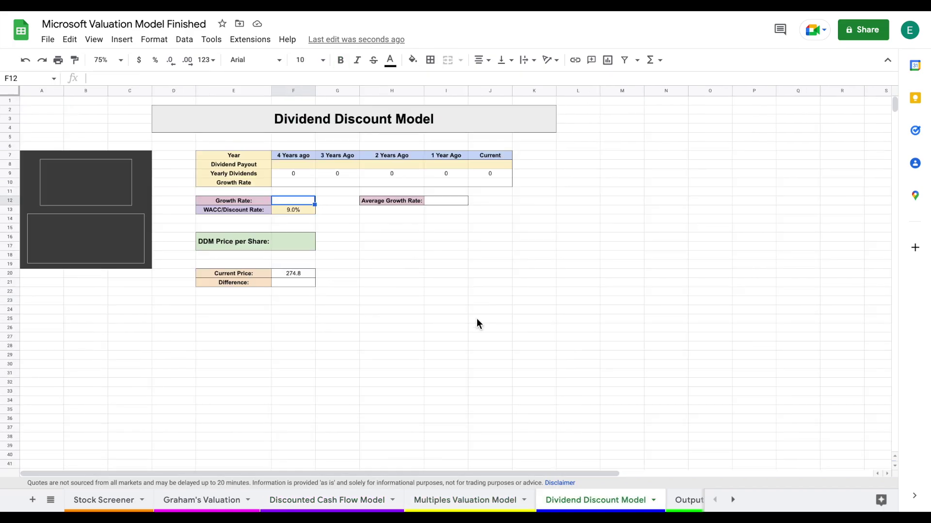
{"action": "left_click", "coordinate": [112, 499]}
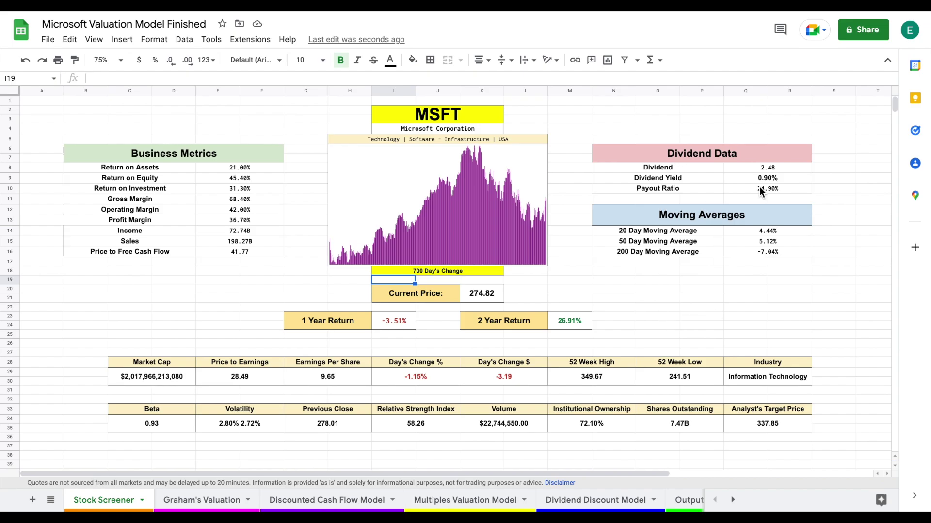
Step: Examine the dividend data, industry, analyst target, 52-week range, institutional ownership, beta and price-to-earnings cells on the Stock Screener
{"action": "left_click_drag", "start_coordinate": [630, 167], "coordinate": [775, 190]}
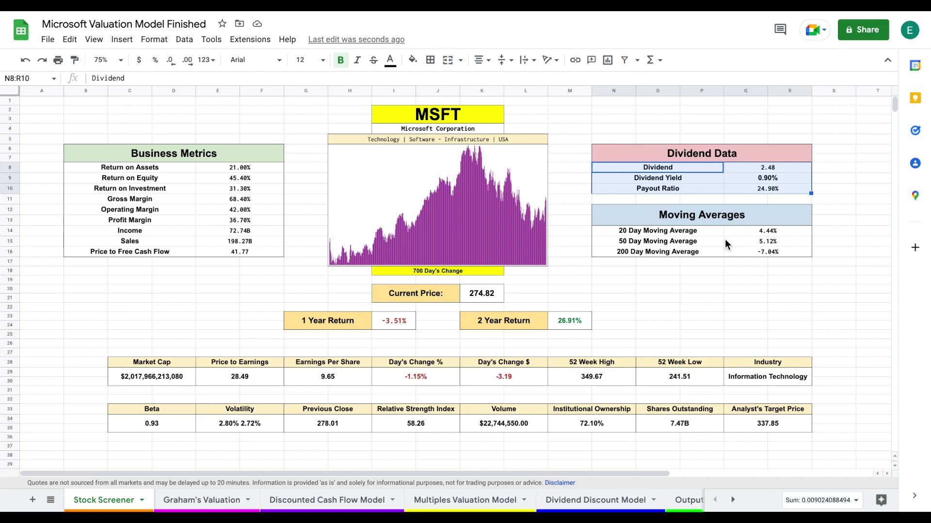
{"action": "left_click", "coordinate": [781, 377]}
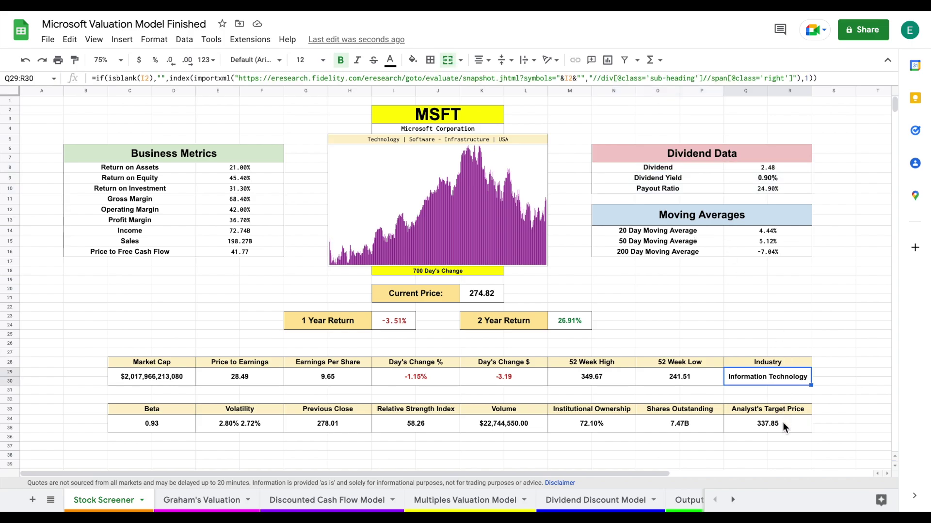
{"action": "left_click", "coordinate": [783, 422]}
{"action": "left_click_drag", "start_coordinate": [609, 379], "coordinate": [676, 383]}
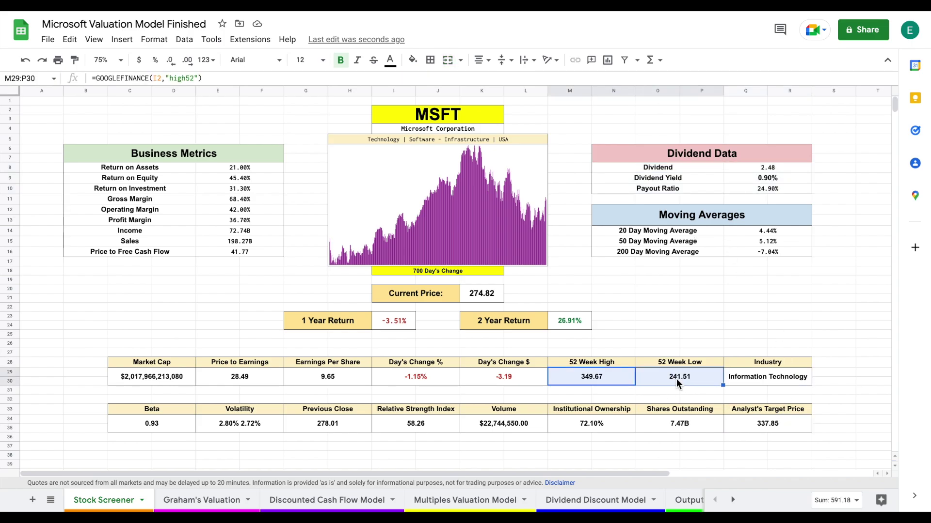
{"action": "left_click", "coordinate": [607, 422]}
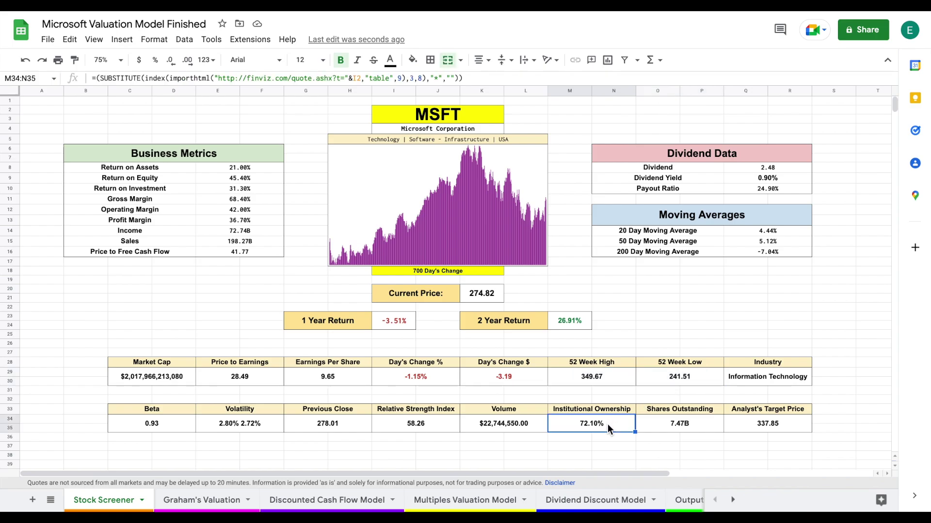
{"action": "left_click", "coordinate": [174, 427]}
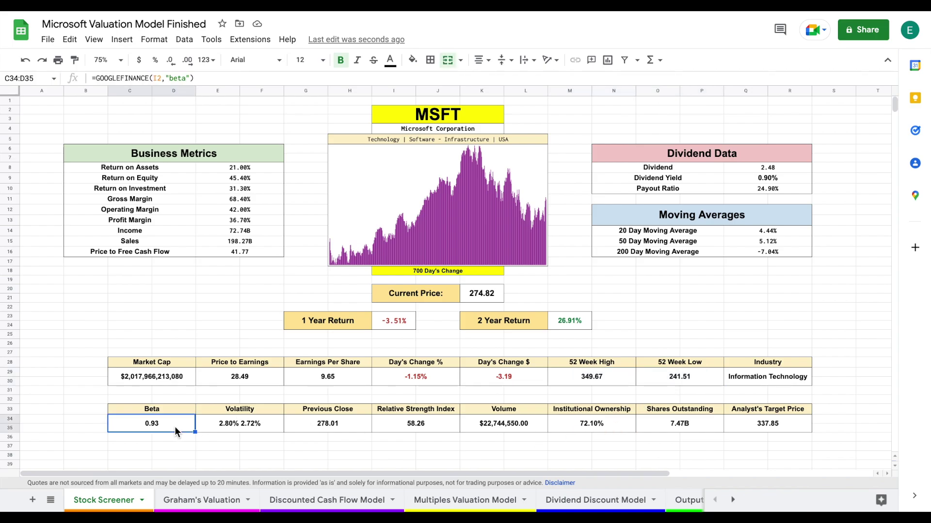
{"action": "left_click", "coordinate": [249, 382]}
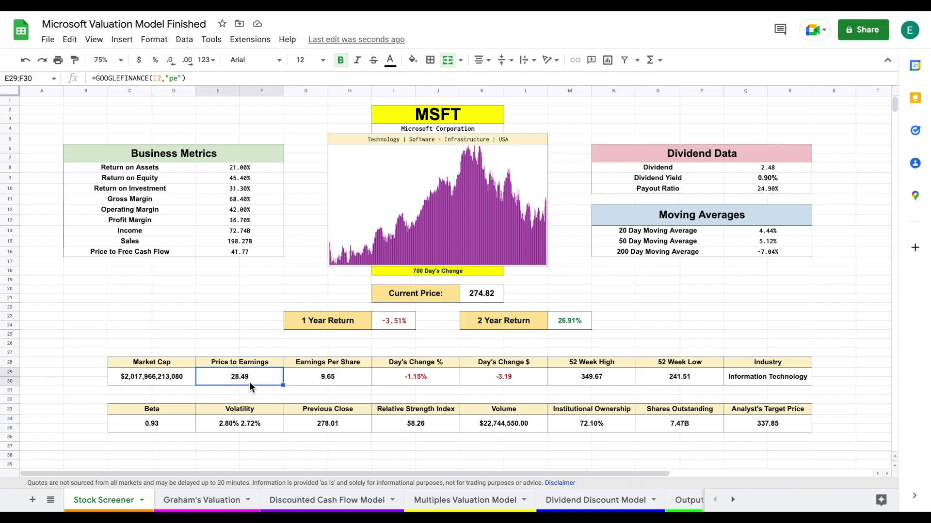
Step: Show the Graham's Valuation sheet at 100% zoom with the revised valuation formula in view
{"action": "left_click", "coordinate": [213, 502]}
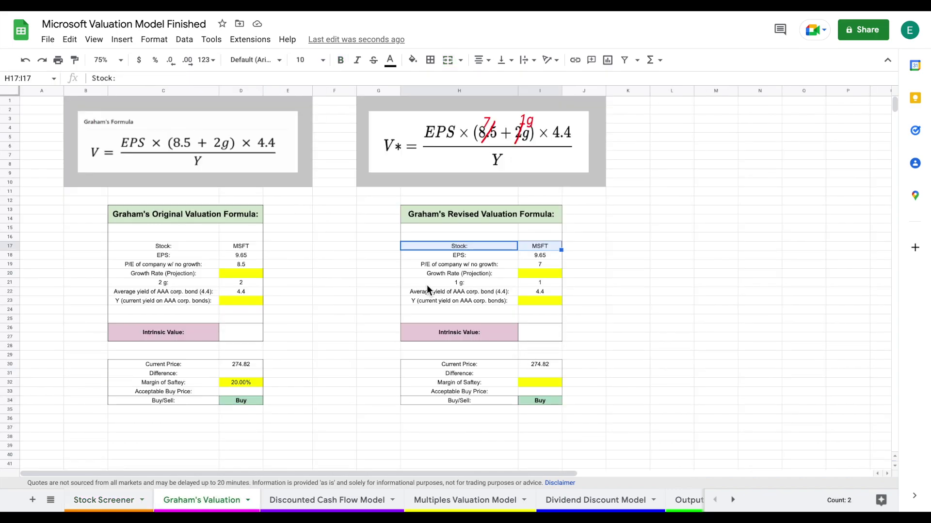
{"action": "left_click", "coordinate": [111, 60]}
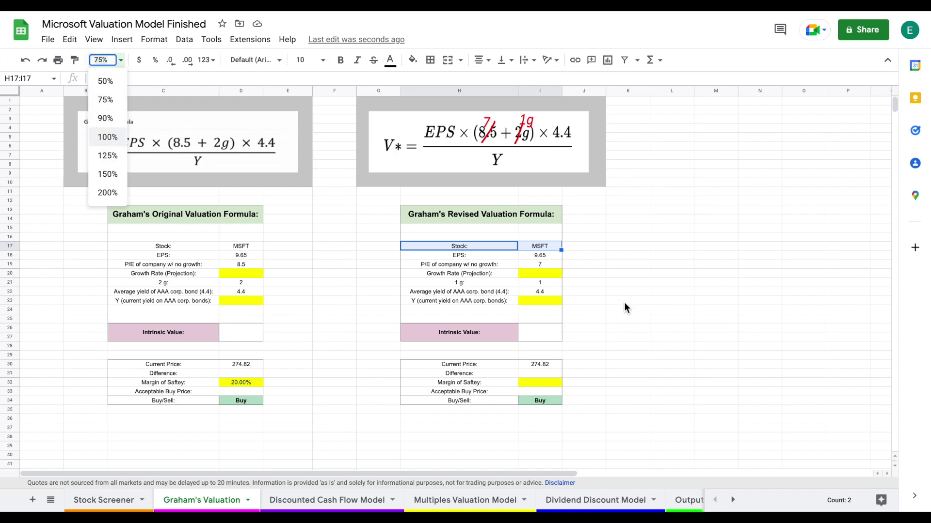
{"action": "key", "text": "Return"}
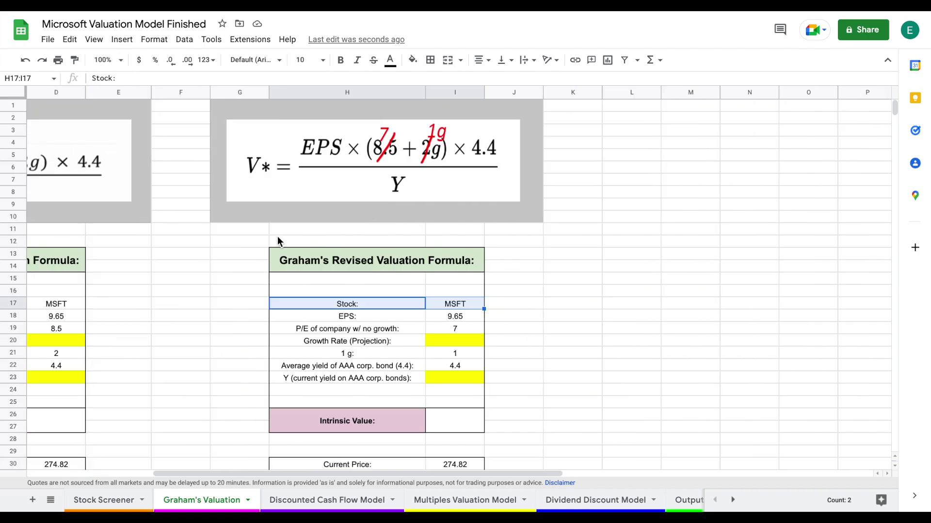
{"action": "left_click", "coordinate": [600, 234]}
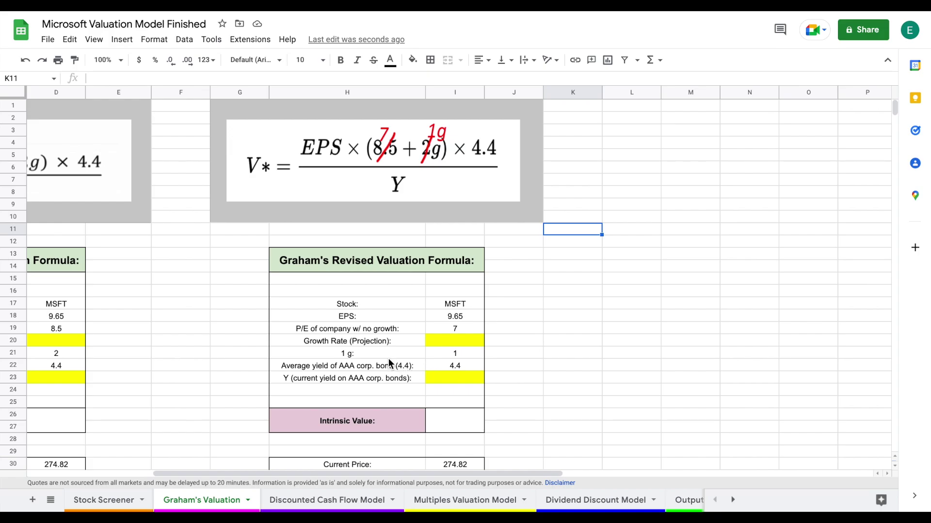
Step: Examine the EPS, no-growth P/E, average bond yield, growth rate and current yield inputs of Graham's Revised Valuation Formula
{"action": "left_click_drag", "start_coordinate": [385, 303], "coordinate": [457, 319]}
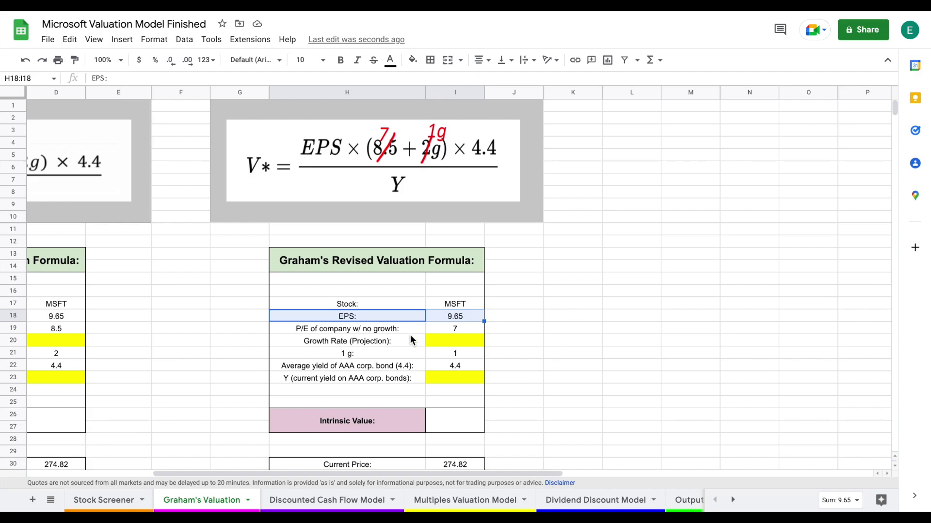
{"action": "left_click_drag", "start_coordinate": [403, 331], "coordinate": [453, 328]}
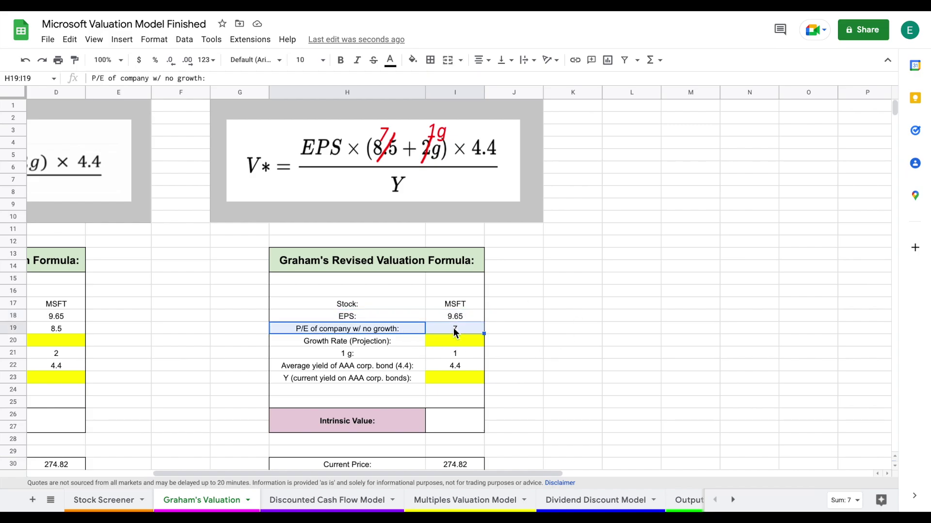
{"action": "left_click_drag", "start_coordinate": [397, 367], "coordinate": [442, 367]}
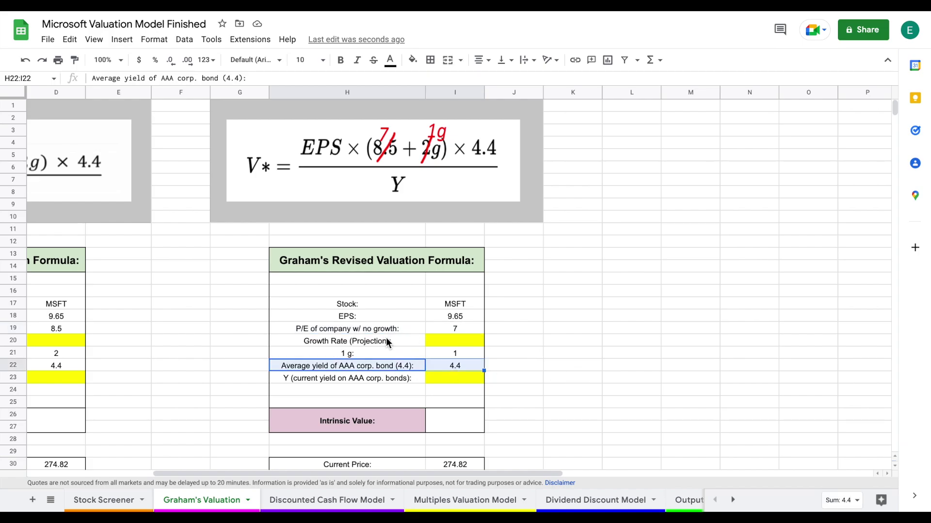
{"action": "left_click_drag", "start_coordinate": [388, 341], "coordinate": [437, 345]}
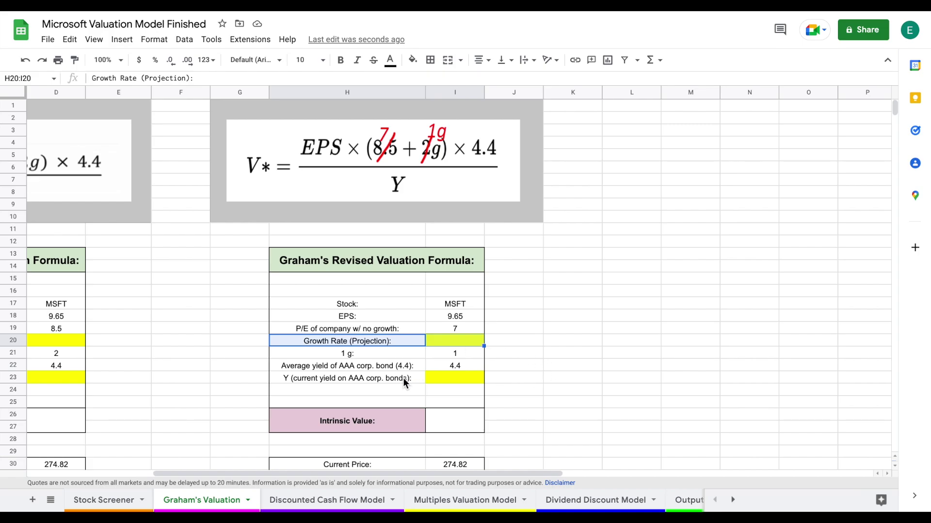
{"action": "left_click_drag", "start_coordinate": [403, 378], "coordinate": [437, 382]}
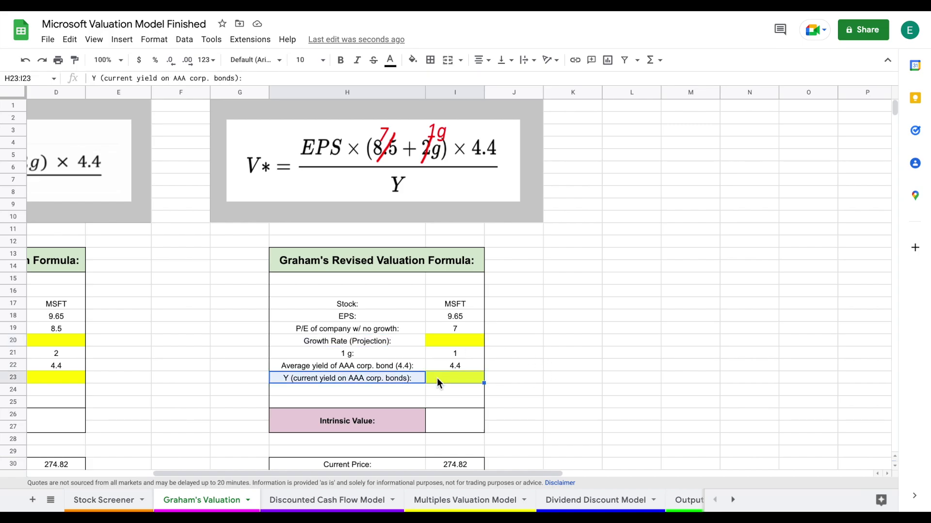
{"action": "left_click_drag", "start_coordinate": [399, 342], "coordinate": [438, 347]}
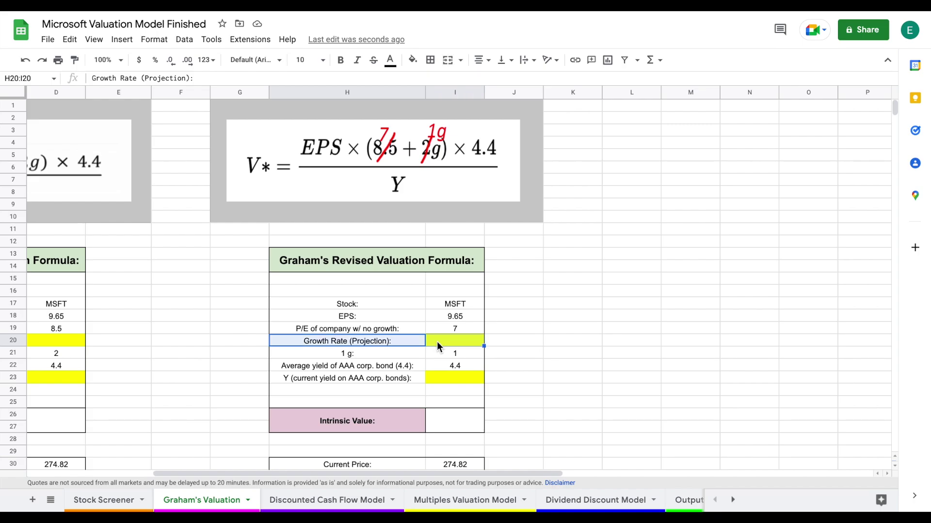
Step: Look up Microsoft's growth estimate for the next five years in the analysis data on Yahoo Finance
{"action": "left_click", "coordinate": [557, 333]}
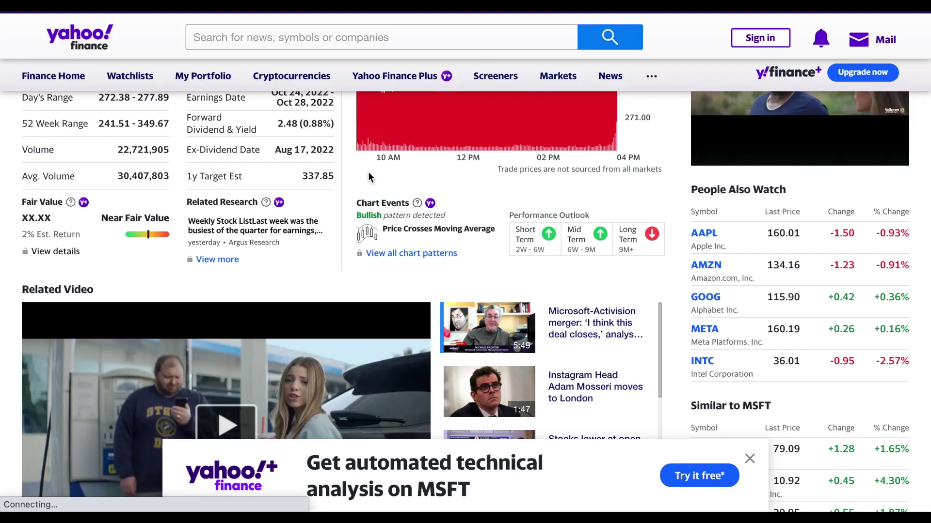
{"action": "scroll", "coordinate": [368, 172], "scroll_direction": "up", "scroll_amount": 10}
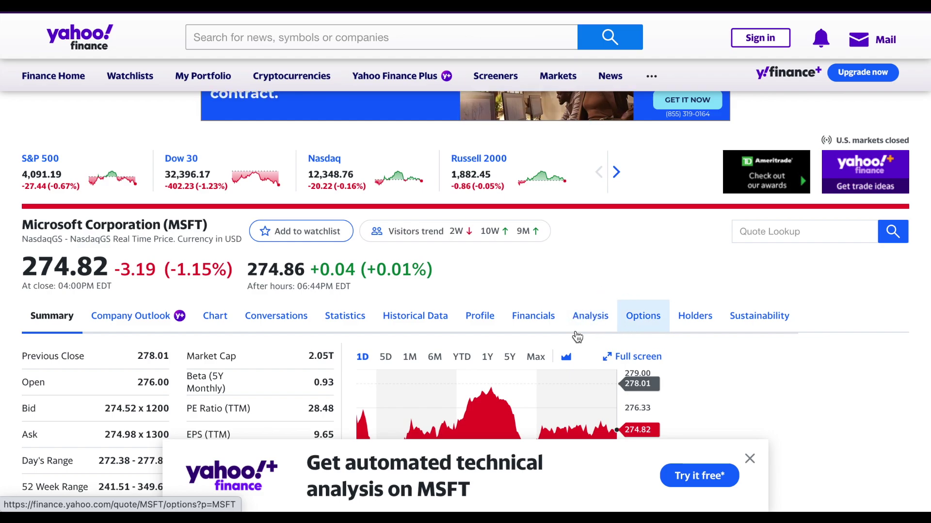
{"action": "left_click", "coordinate": [597, 324]}
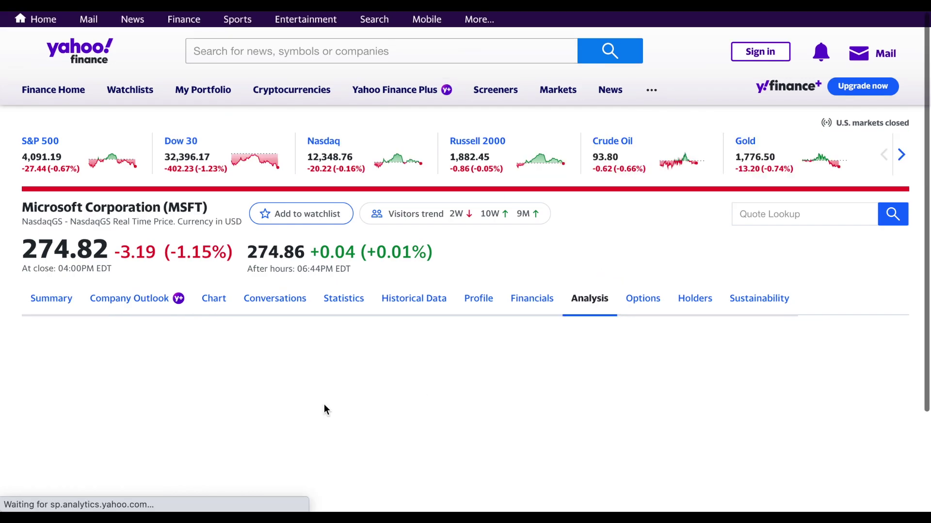
{"action": "scroll", "coordinate": [342, 422], "scroll_direction": "down", "scroll_amount": 20}
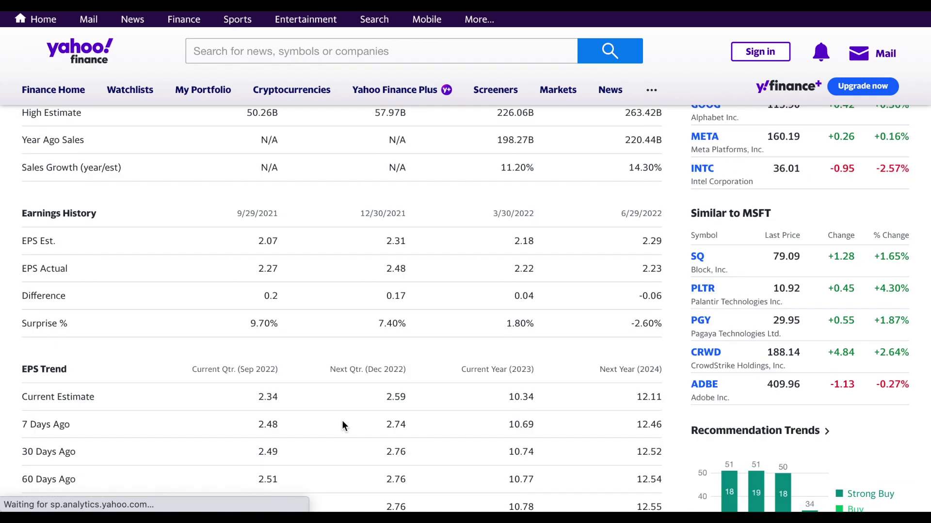
{"action": "scroll", "coordinate": [341, 421], "scroll_direction": "down", "scroll_amount": 3}
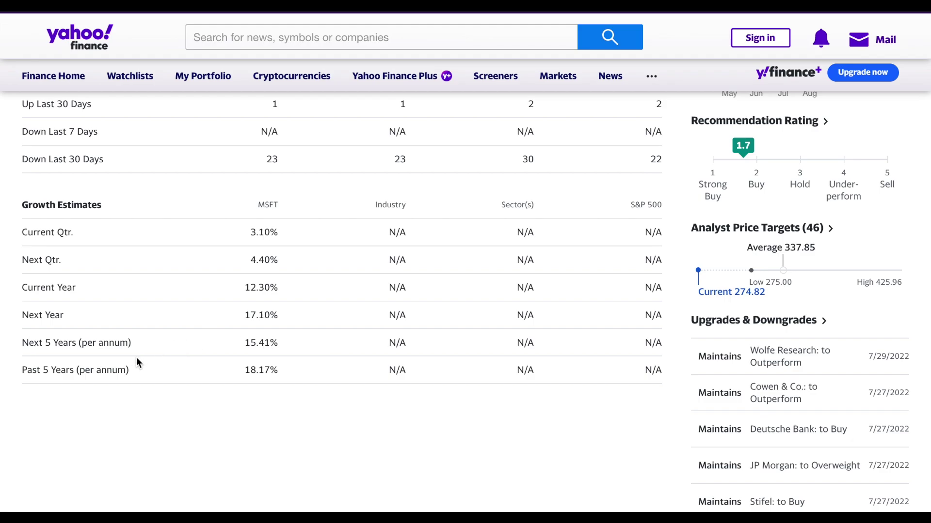
{"action": "key", "text": "F5"}
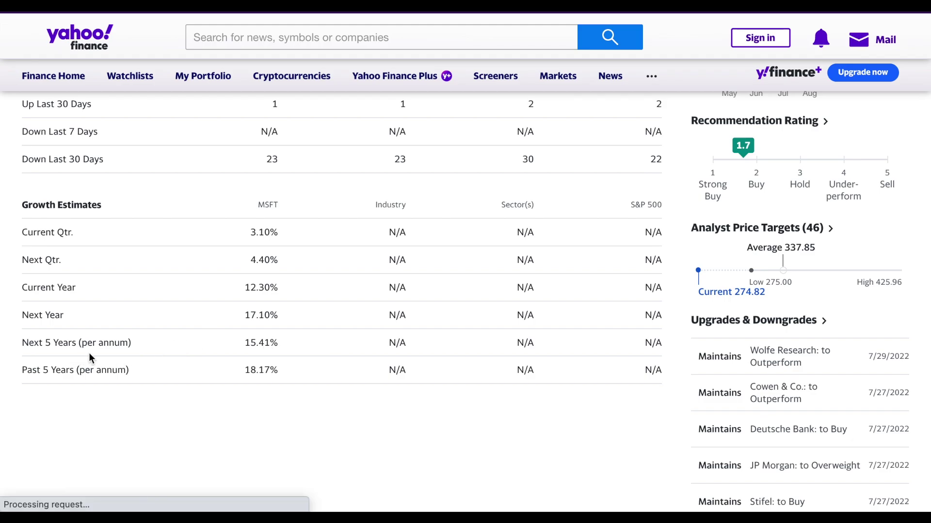
{"action": "scroll", "coordinate": [273, 423], "scroll_direction": "down", "scroll_amount": 1}
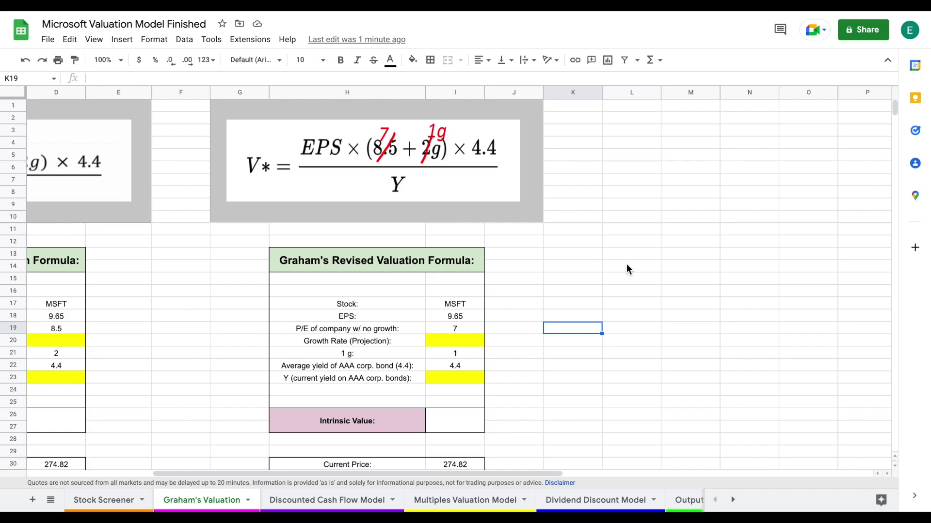
Step: Set the growth rate projection in Graham's Revised Valuation Formula to 16 in the valuation spreadsheet
{"action": "left_click", "coordinate": [465, 345]}
{"action": "type", "text": "16"}
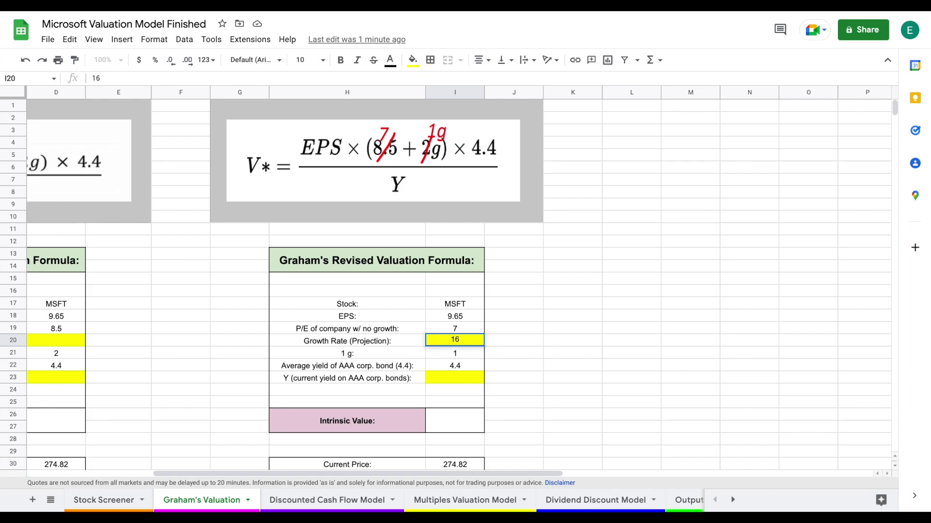
{"action": "key", "text": "Return"}
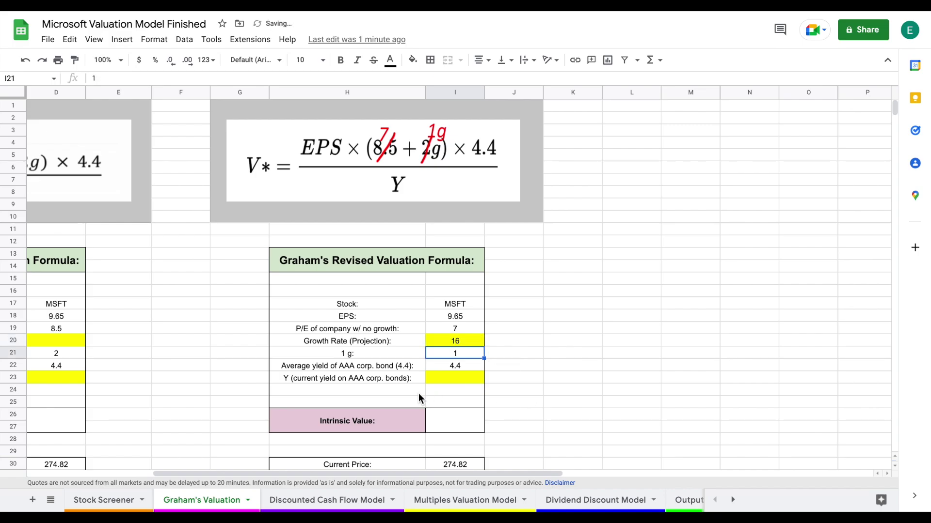
{"action": "left_click", "coordinate": [440, 419]}
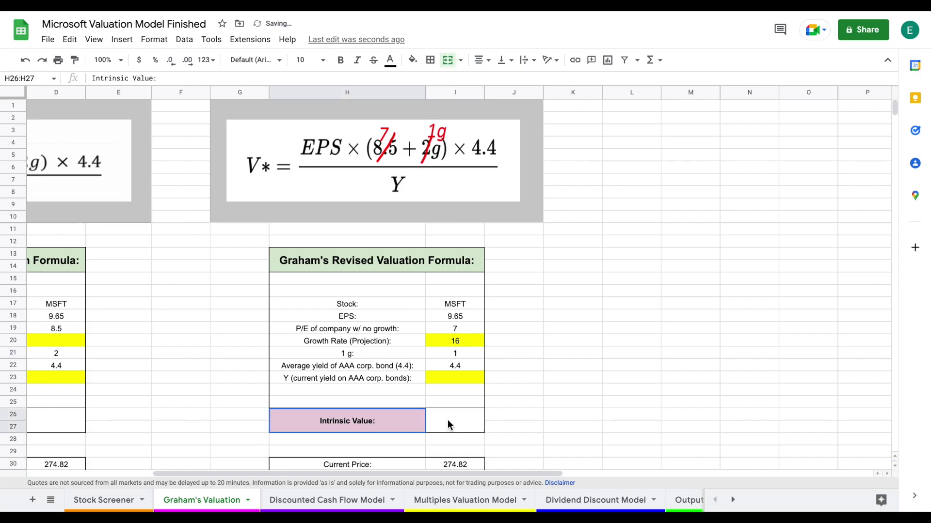
{"action": "key", "text": "shift+Left"}
Step: Check the US Corporate AAA Effective Yield on YCharts and enter 3.48 as the current AAA corporate bond yield in the revised formula
{"action": "left_click", "coordinate": [388, 377]}
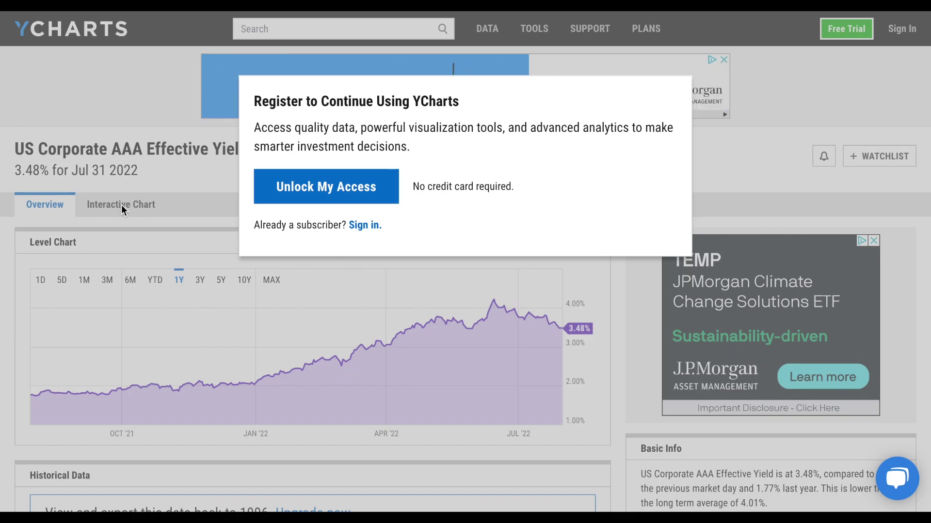
{"action": "scroll", "coordinate": [135, 209], "scroll_direction": "down", "scroll_amount": 1}
{"action": "scroll", "coordinate": [135, 207], "scroll_direction": "down", "scroll_amount": 2}
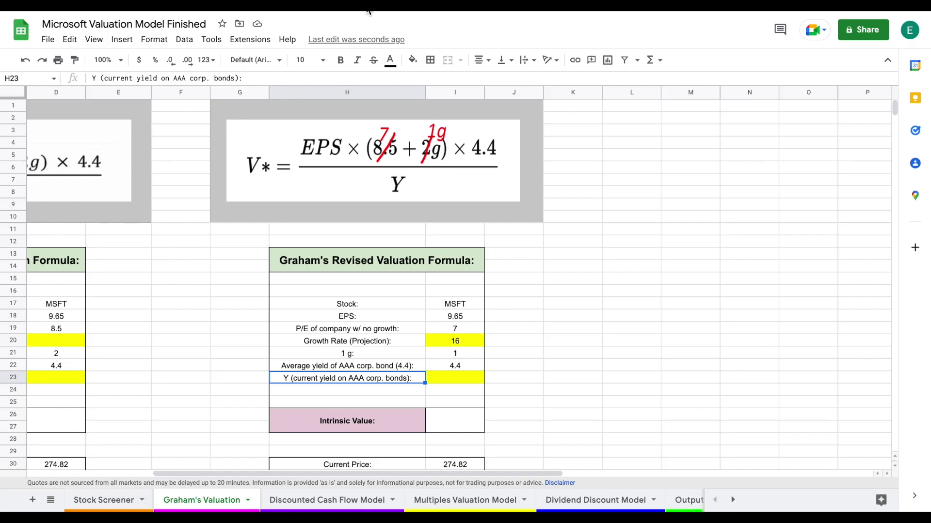
{"action": "left_click", "coordinate": [470, 378]}
{"action": "type", "text": "3.48"}
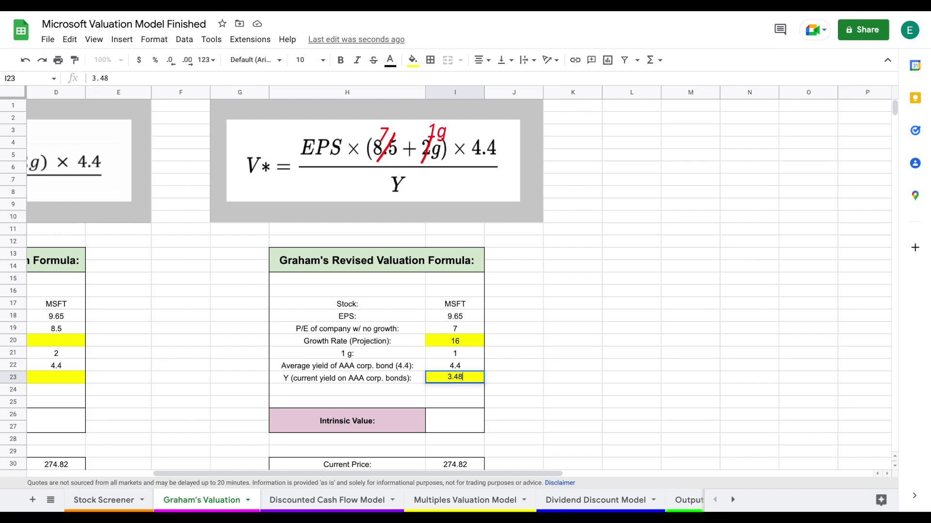
{"action": "key", "text": "Return"}
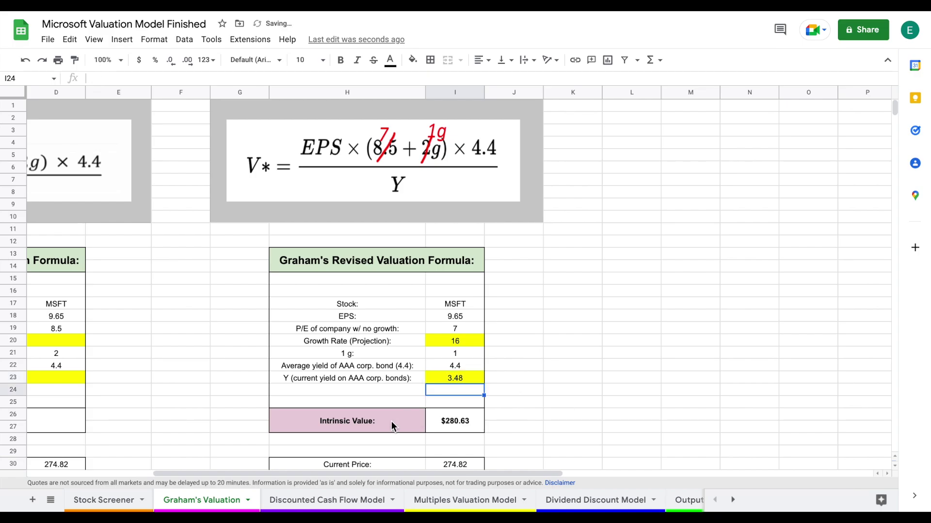
Step: Examine the intrinsic value of the revised formula and the growth rate and current bond yield inputs behind it
{"action": "key", "text": "Down"}
{"action": "key", "text": "Down"}
{"action": "key", "text": "Left"}
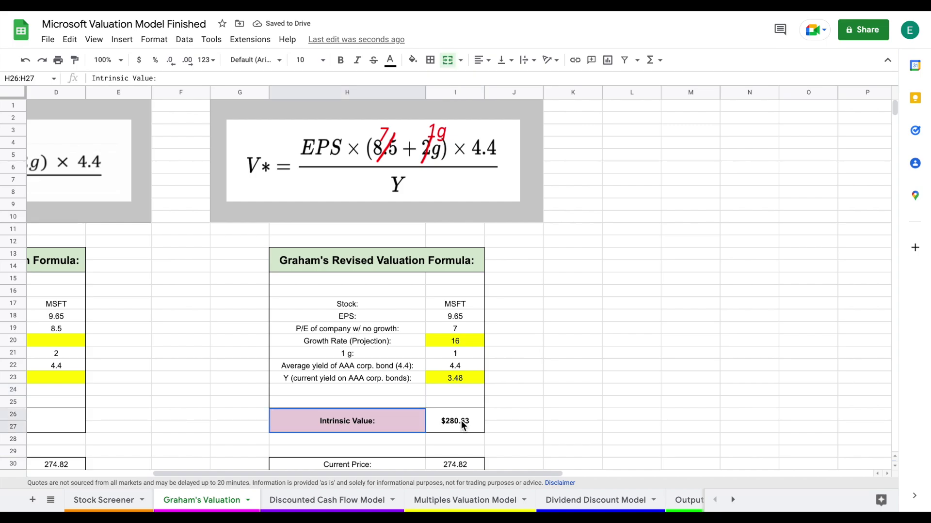
{"action": "left_click", "coordinate": [468, 422]}
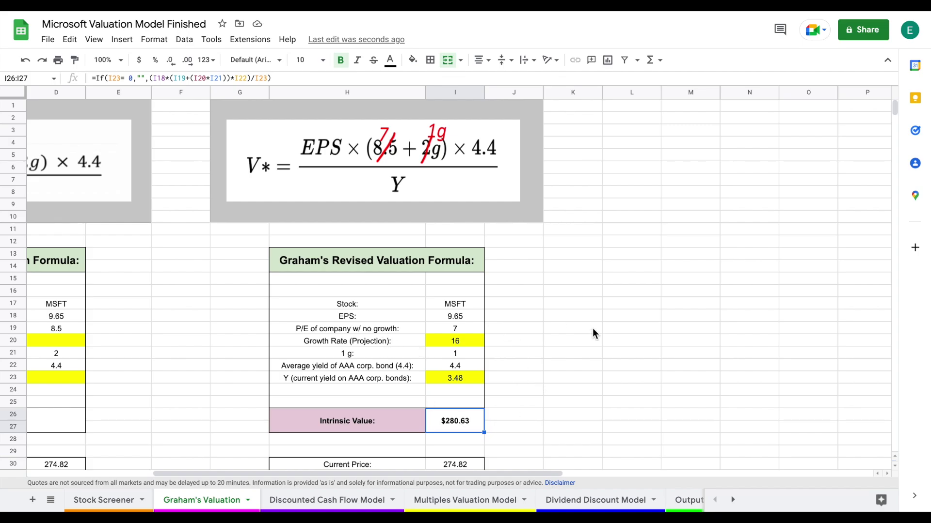
{"action": "left_click_drag", "start_coordinate": [396, 342], "coordinate": [452, 340]}
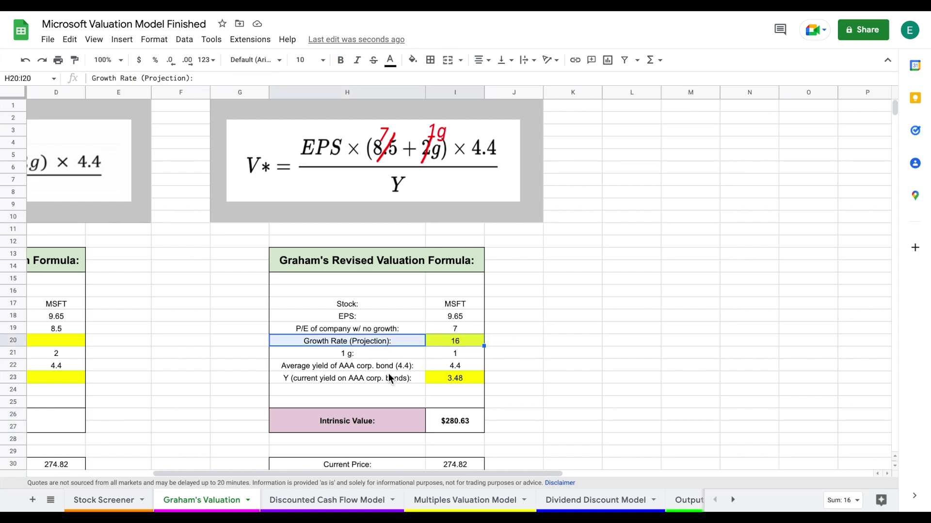
{"action": "left_click_drag", "start_coordinate": [386, 376], "coordinate": [444, 377]}
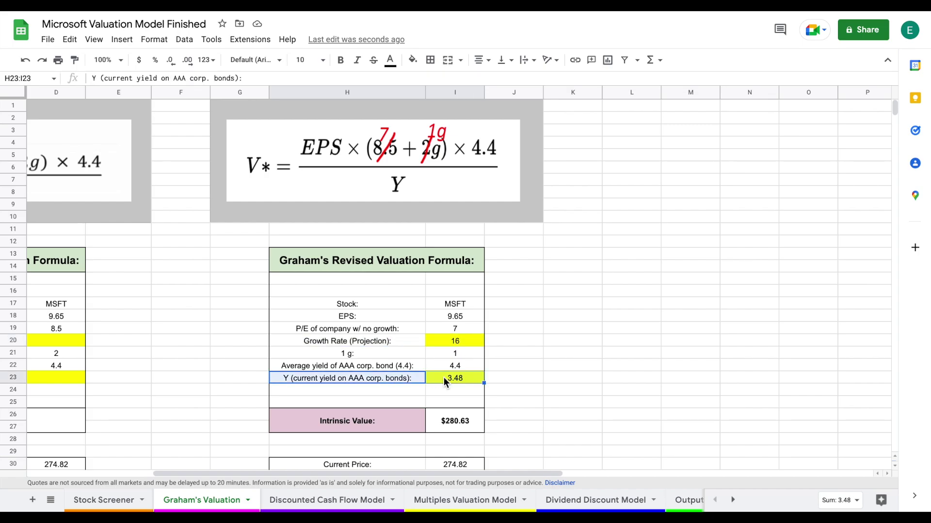
Step: Try a current AAA corporate bond yield of 2.8 and check its effect on the revised formula's intrinsic value
{"action": "left_click", "coordinate": [469, 380]}
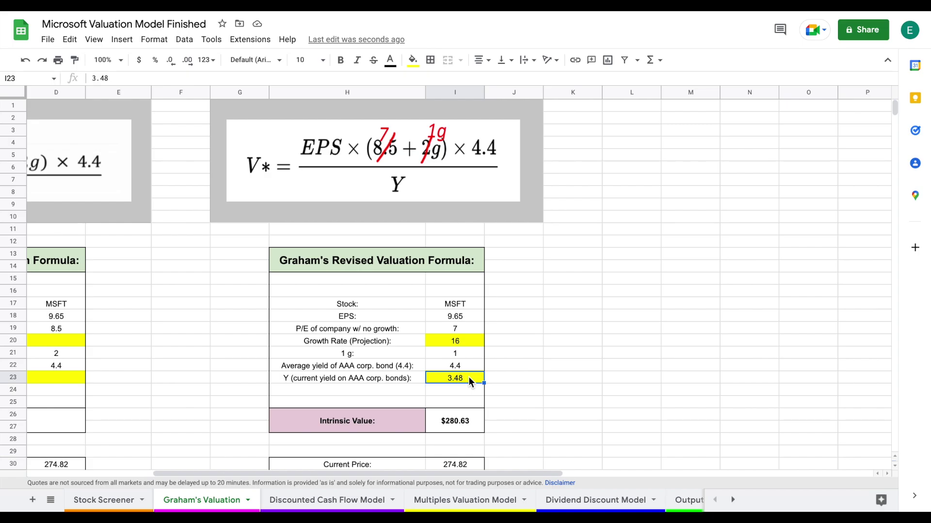
{"action": "type", "text": "2.8"}
{"action": "key", "text": "Return"}
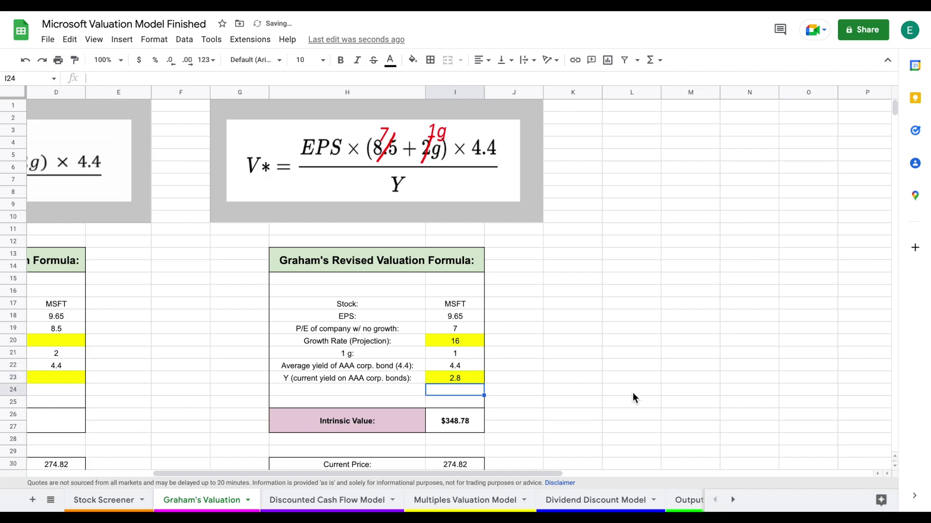
{"action": "left_click_drag", "start_coordinate": [401, 423], "coordinate": [467, 423]}
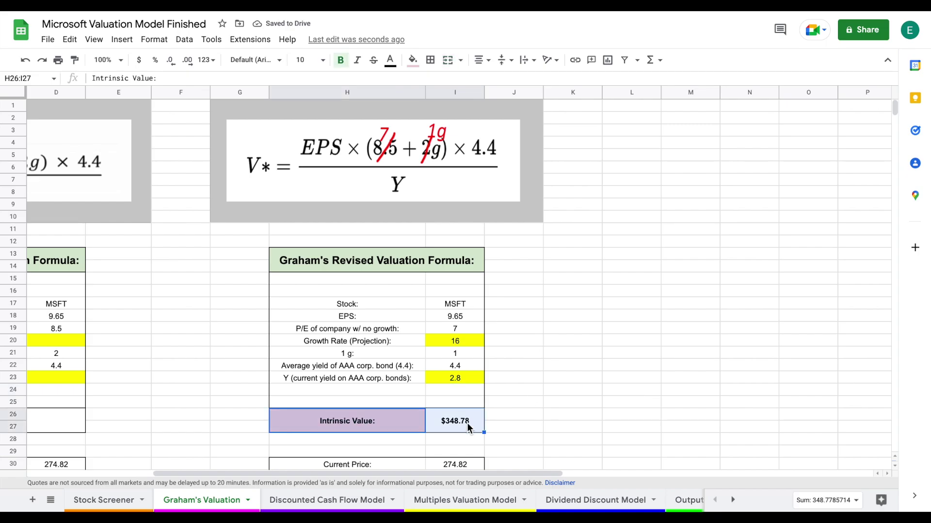
Step: Set the current AAA corporate bond yield back to 3.48 and review the intrinsic value
{"action": "left_click", "coordinate": [467, 377]}
{"action": "type", "text": "3.48"}
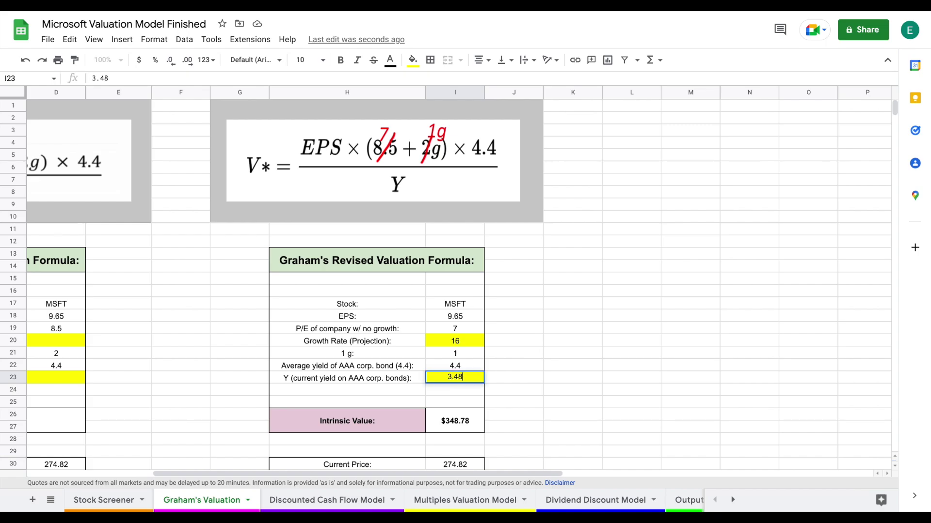
{"action": "key", "text": "Return"}
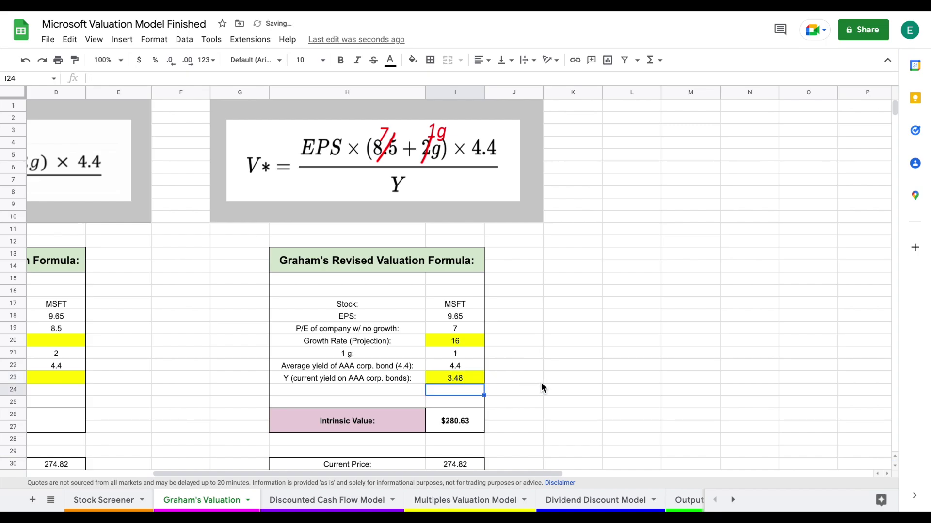
{"action": "left_click_drag", "start_coordinate": [394, 417], "coordinate": [454, 421]}
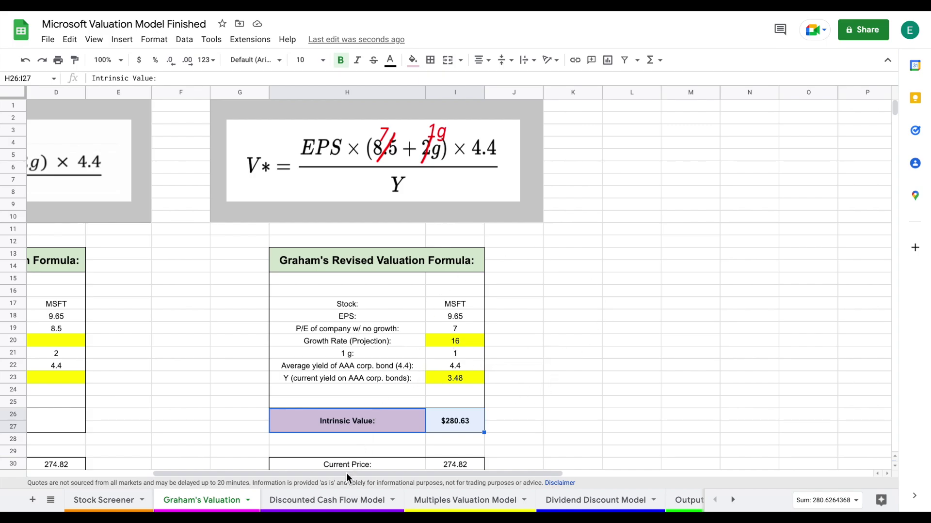
Step: Open the Discounted Cash Flow Model sheet and look up Microsoft's annual free cash flow table on Macrotrends
{"action": "left_click", "coordinate": [341, 499]}
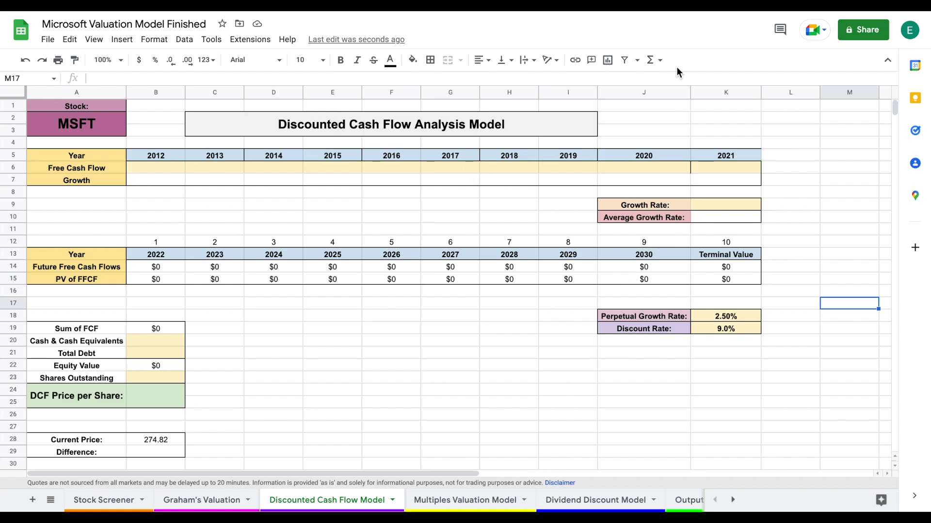
{"action": "key", "text": "ctrl+Tab"}
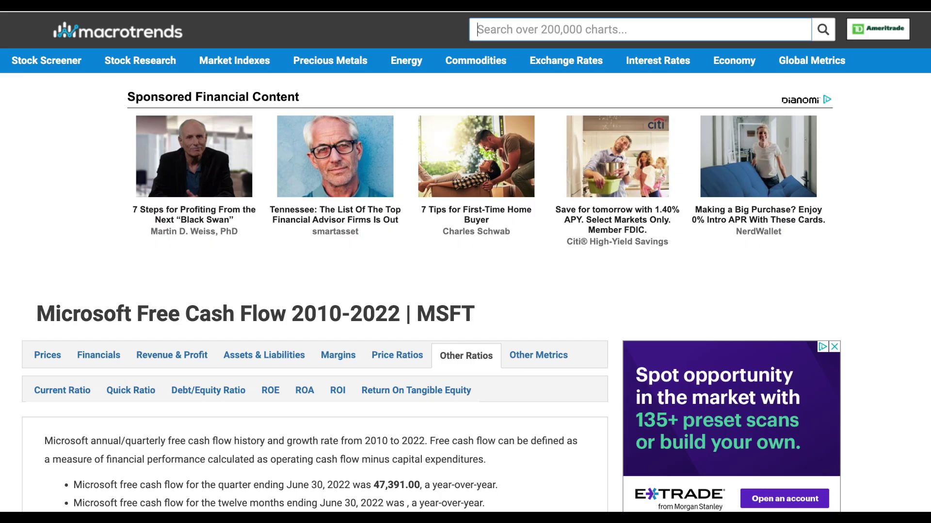
{"action": "scroll", "coordinate": [549, 305], "scroll_direction": "down", "scroll_amount": 3}
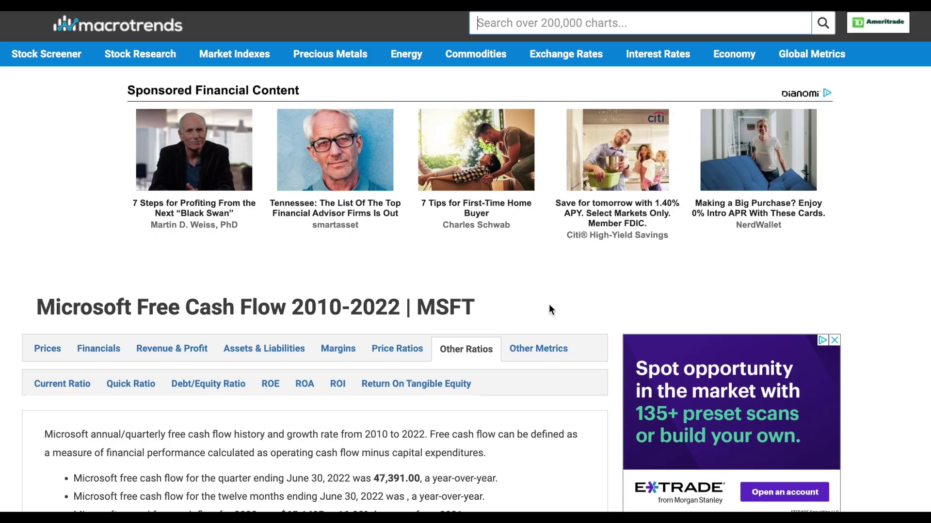
{"action": "scroll", "coordinate": [549, 305], "scroll_direction": "down", "scroll_amount": 9}
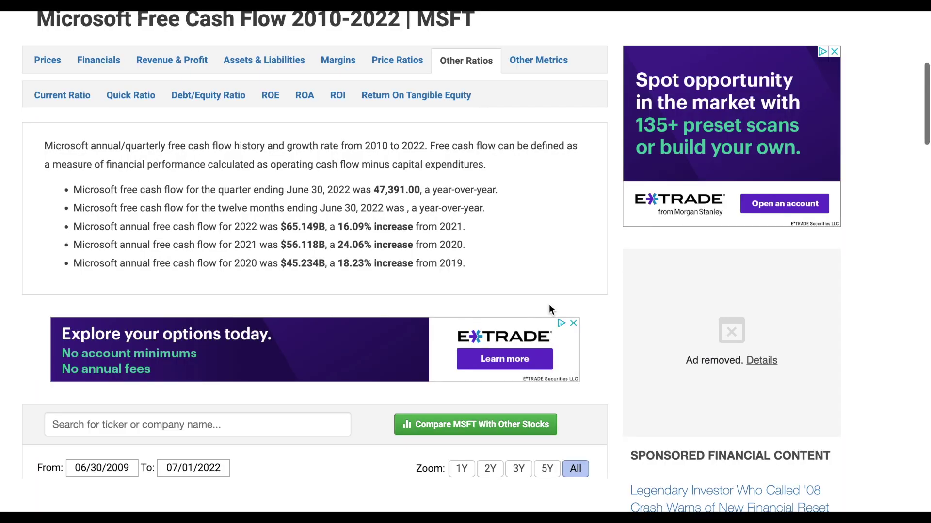
{"action": "scroll", "coordinate": [612, 335], "scroll_direction": "down", "scroll_amount": 16}
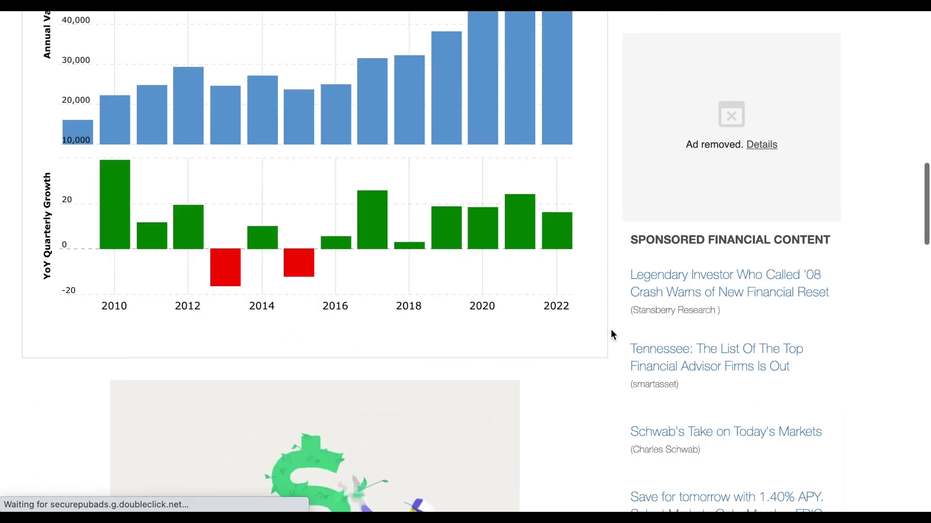
{"action": "scroll", "coordinate": [612, 333], "scroll_direction": "down", "scroll_amount": 15}
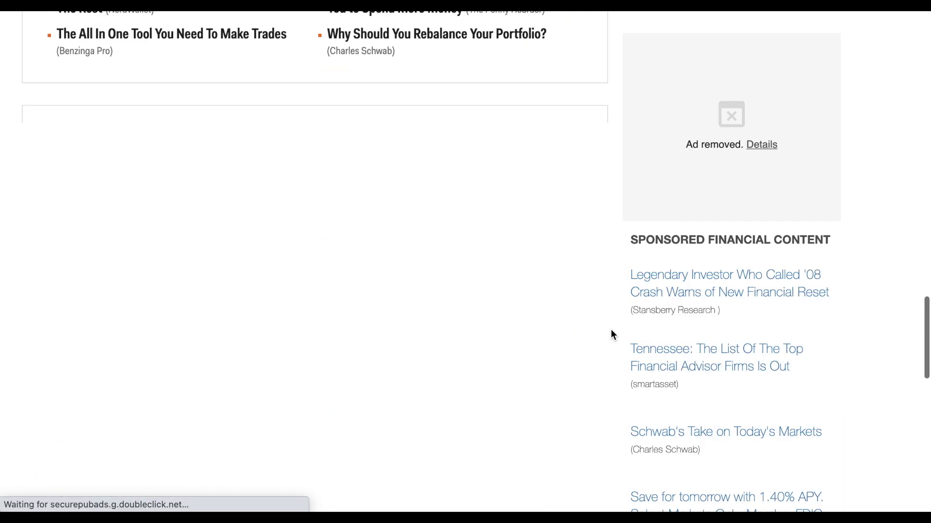
{"action": "scroll", "coordinate": [610, 330], "scroll_direction": "up", "scroll_amount": 1}
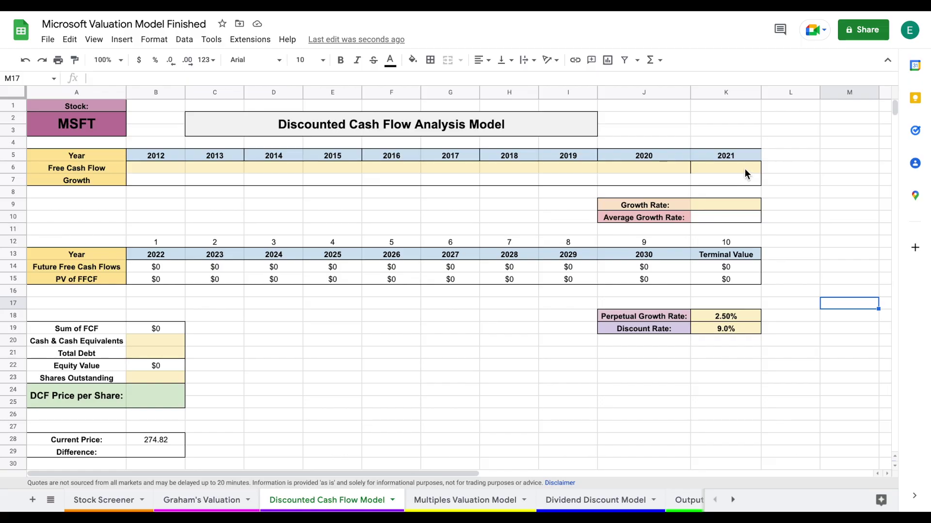
Step: Enter Microsoft's free cash flows as 65,149 for 2021, 56,118 for 2020 and 45,234 for 2019
{"action": "left_click", "coordinate": [716, 171]}
{"action": "type", "text": "65"}
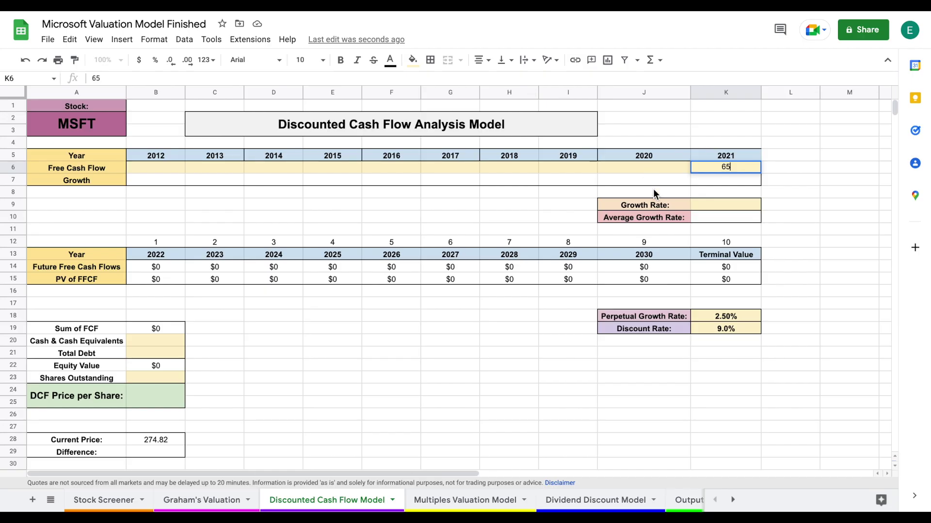
{"action": "type", "text": "149"}
{"action": "key", "text": "Return"}
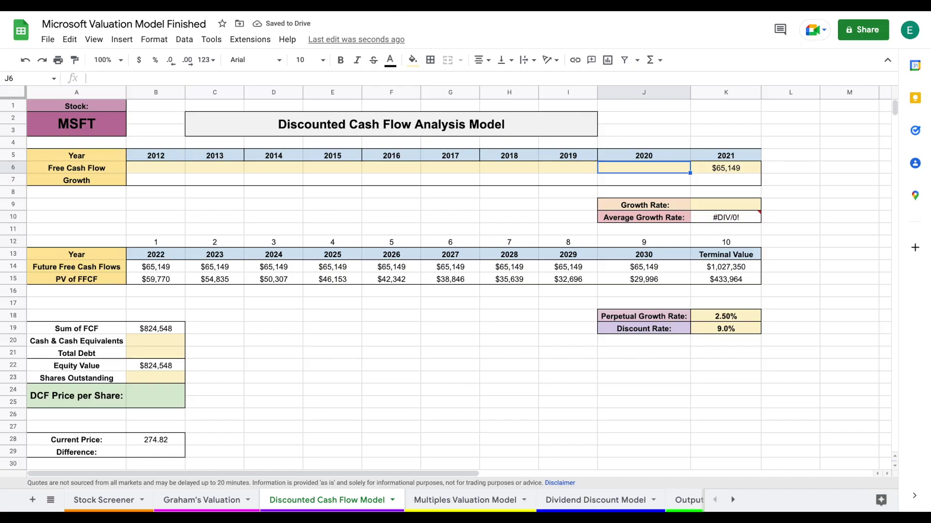
{"action": "type", "text": "56,118"}
{"action": "key", "text": "Return"}
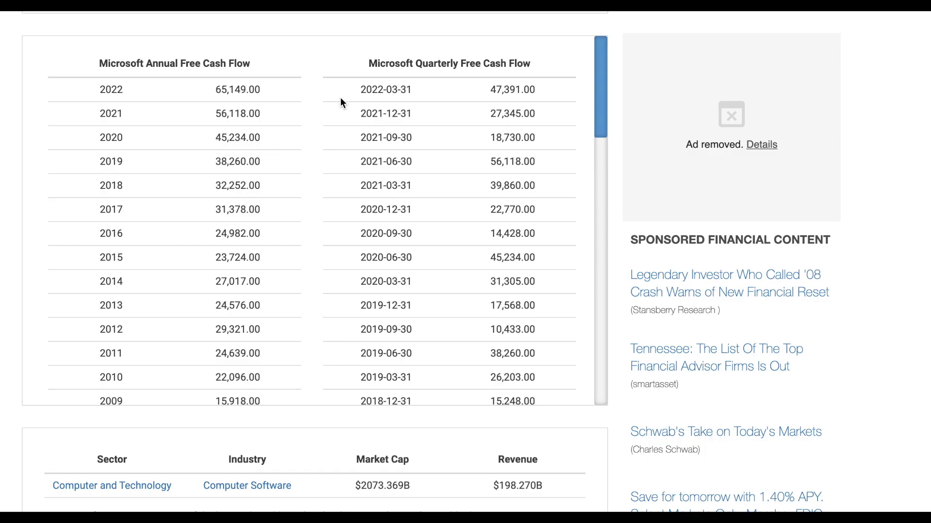
{"action": "type", "text": "45234"}
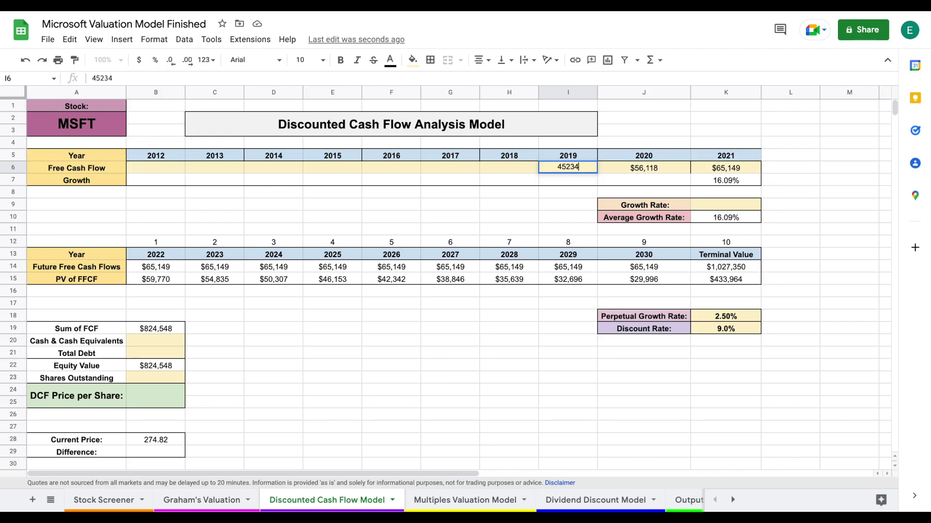
{"action": "key", "text": "Return"}
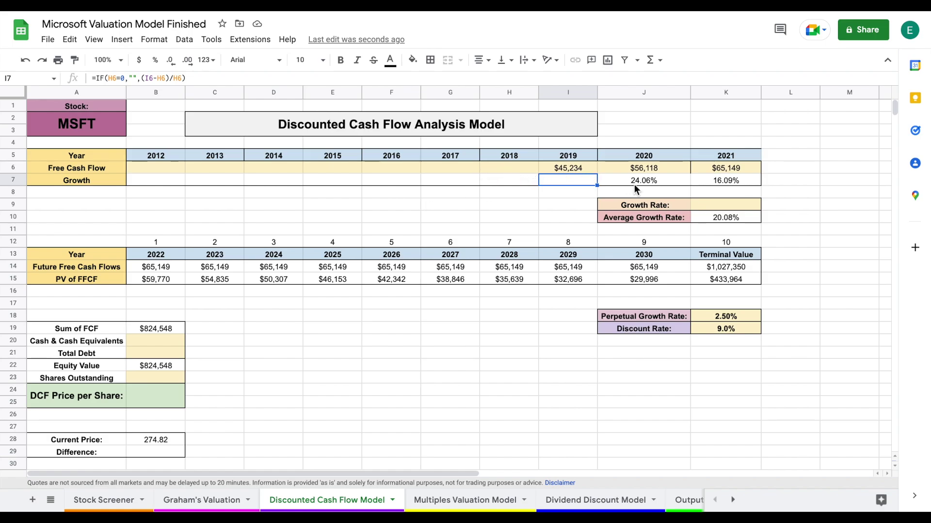
Step: Review the historical growth and average growth rate, and set the model's growth rate to 17%
{"action": "left_click_drag", "start_coordinate": [577, 167], "coordinate": [612, 165]}
{"action": "left_click_drag", "start_coordinate": [661, 216], "coordinate": [721, 219]}
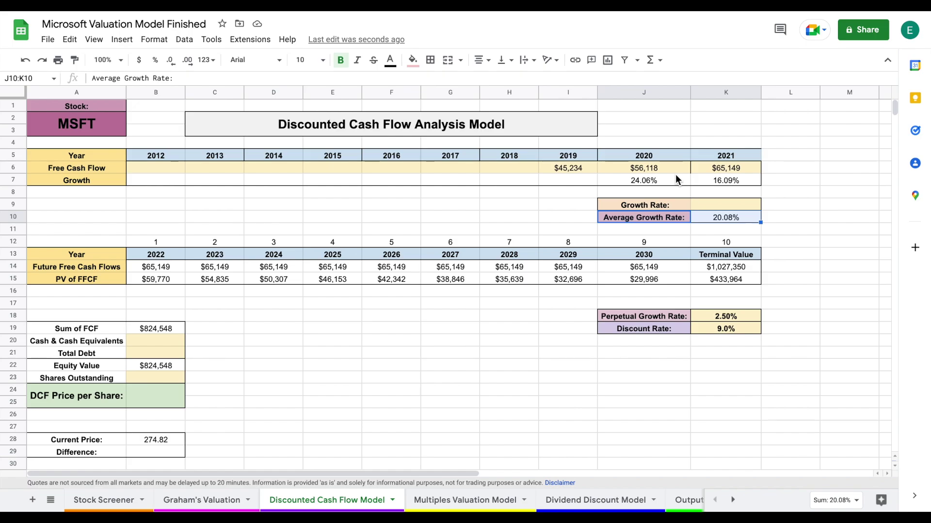
{"action": "left_click", "coordinate": [843, 221]}
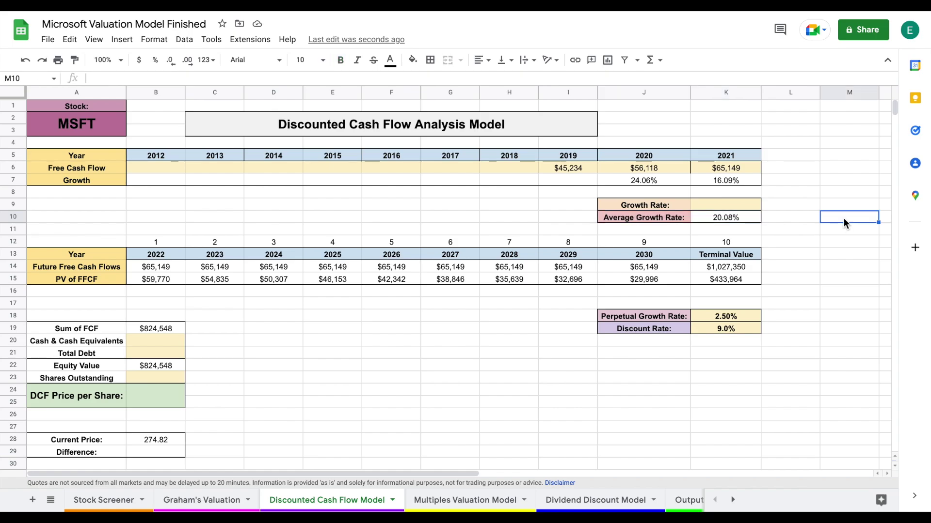
{"action": "left_click", "coordinate": [739, 204]}
{"action": "type", "text": "17"}
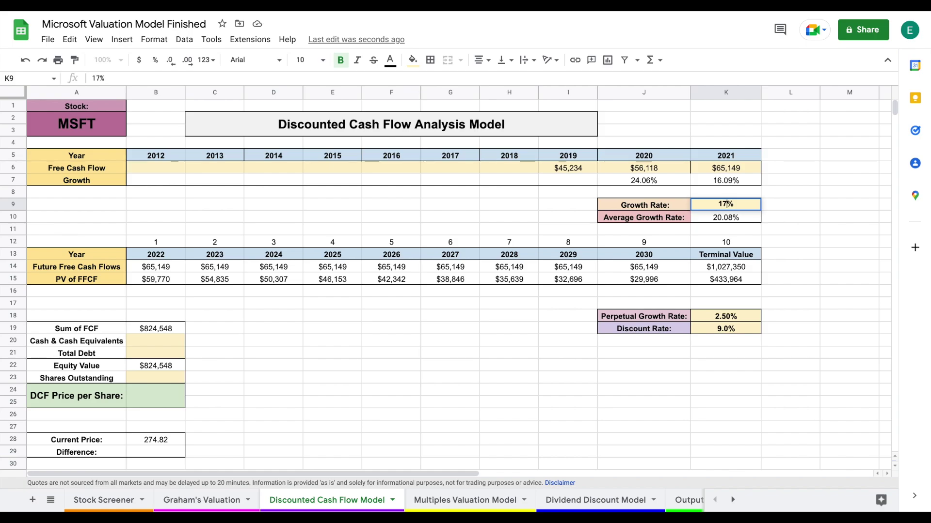
{"action": "key", "text": "Return"}
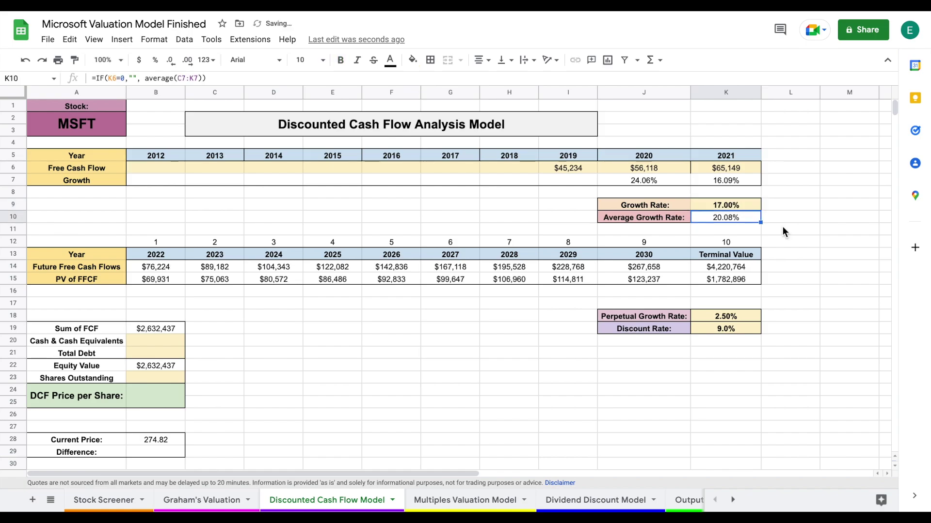
Step: Examine the future free cash flows, terminal value, present values, discount rate, and the sum, cash and debt rows of the equity calculation
{"action": "left_click", "coordinate": [165, 268]}
{"action": "key", "text": "shift+Right"}
{"action": "left_click_drag", "start_coordinate": [721, 266], "coordinate": [681, 267]}
{"action": "left_click", "coordinate": [736, 270]}
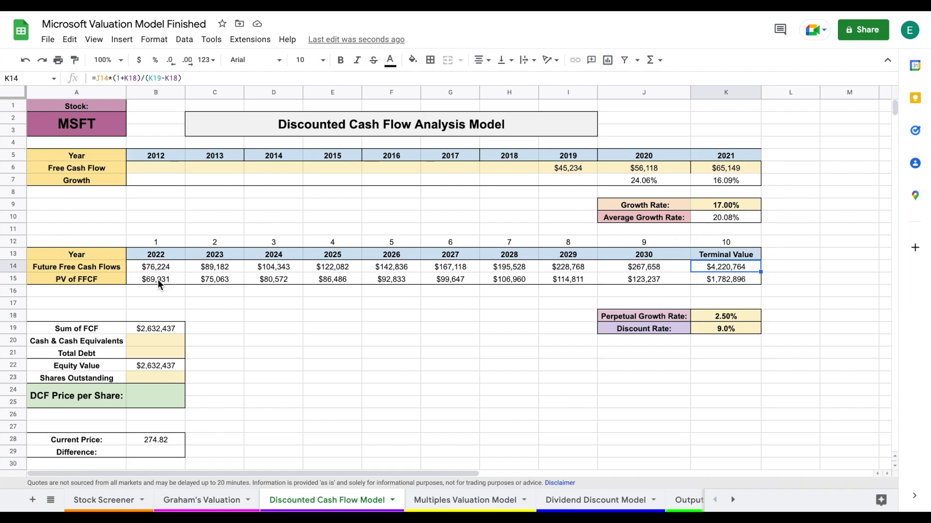
{"action": "left_click_drag", "start_coordinate": [159, 277], "coordinate": [708, 284]}
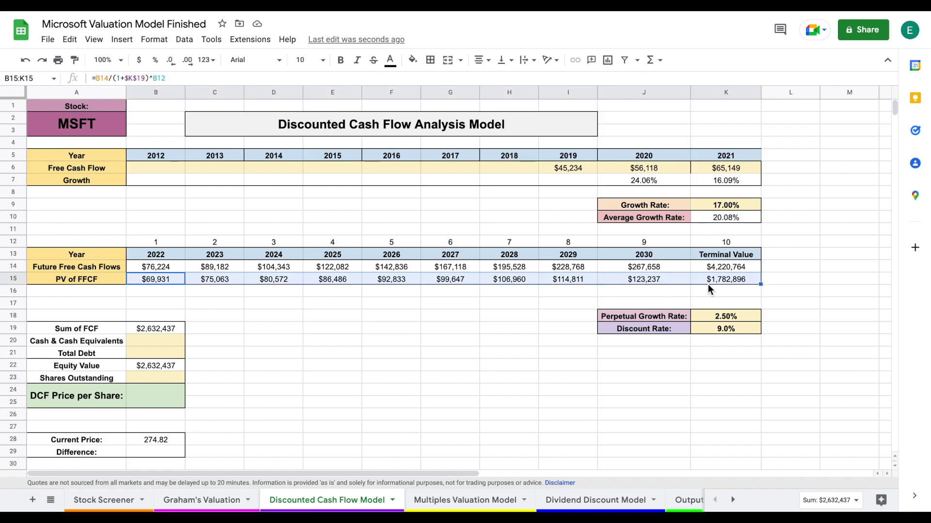
{"action": "left_click_drag", "start_coordinate": [670, 326], "coordinate": [727, 331]}
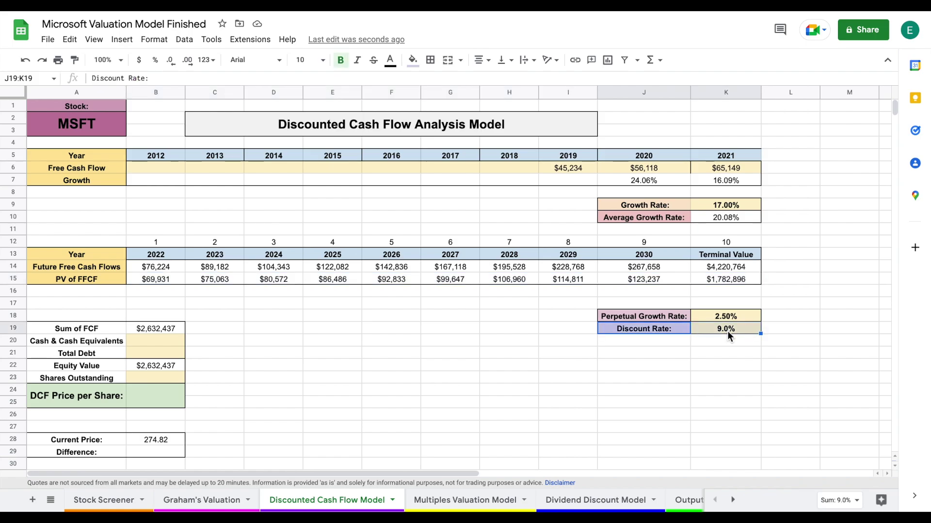
{"action": "left_click", "coordinate": [746, 329]}
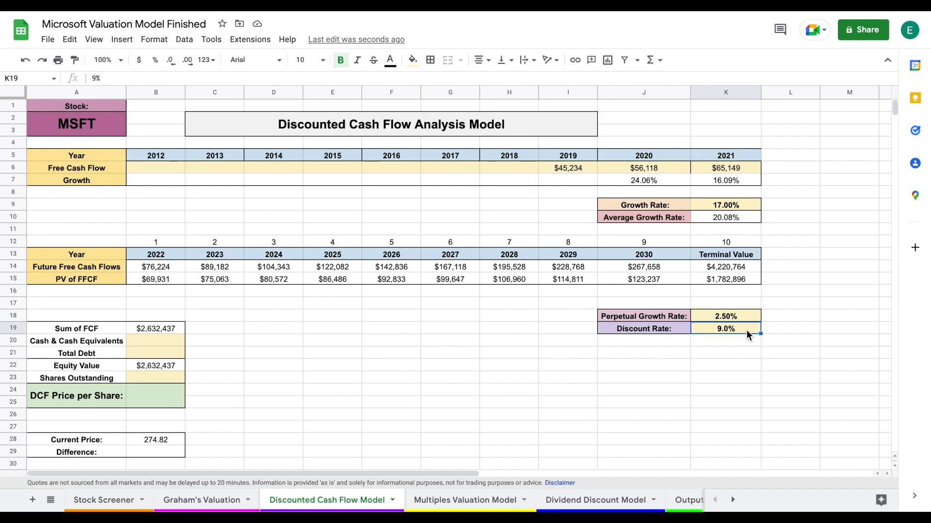
{"action": "left_click_drag", "start_coordinate": [679, 328], "coordinate": [710, 328]}
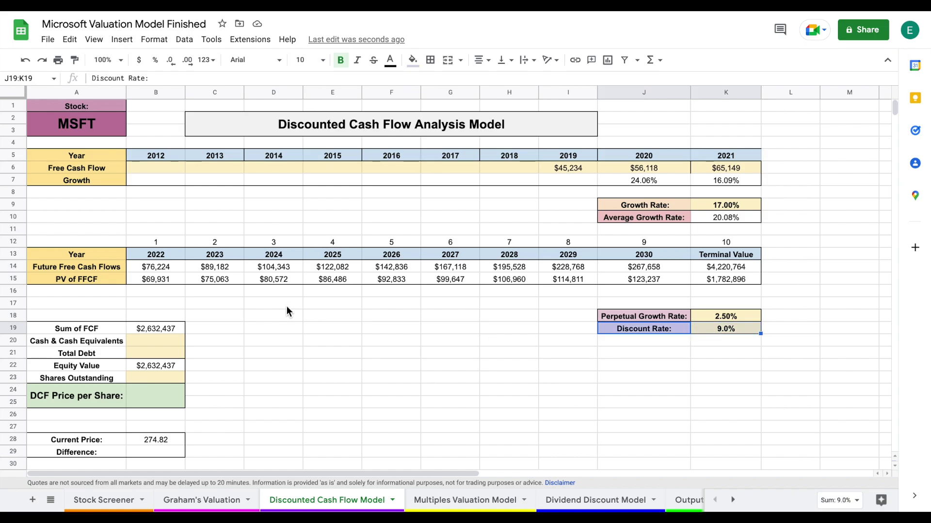
{"action": "left_click", "coordinate": [115, 342]}
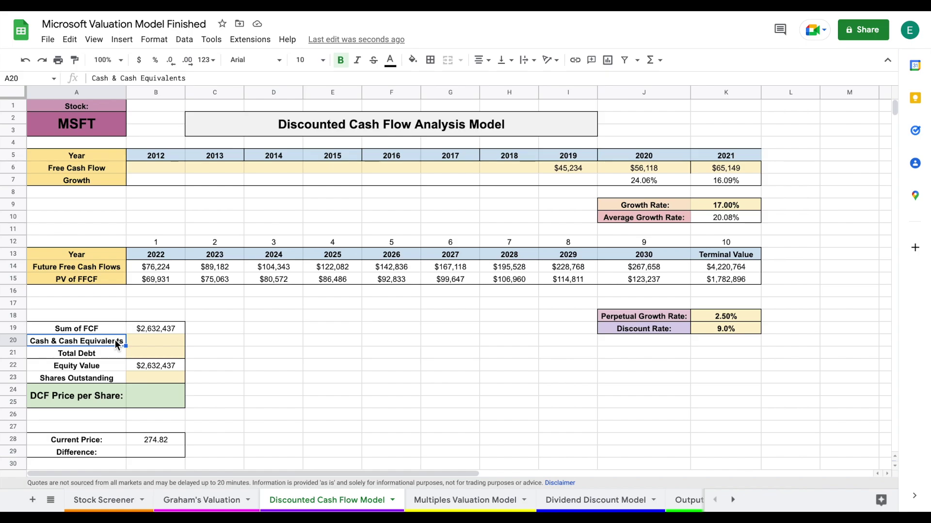
{"action": "left_click", "coordinate": [103, 353]}
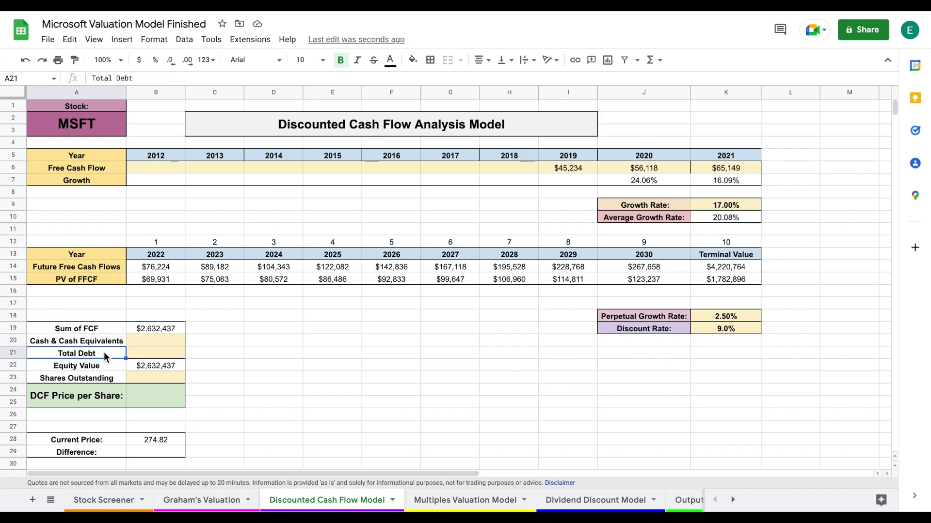
{"action": "left_click_drag", "start_coordinate": [114, 325], "coordinate": [160, 325]}
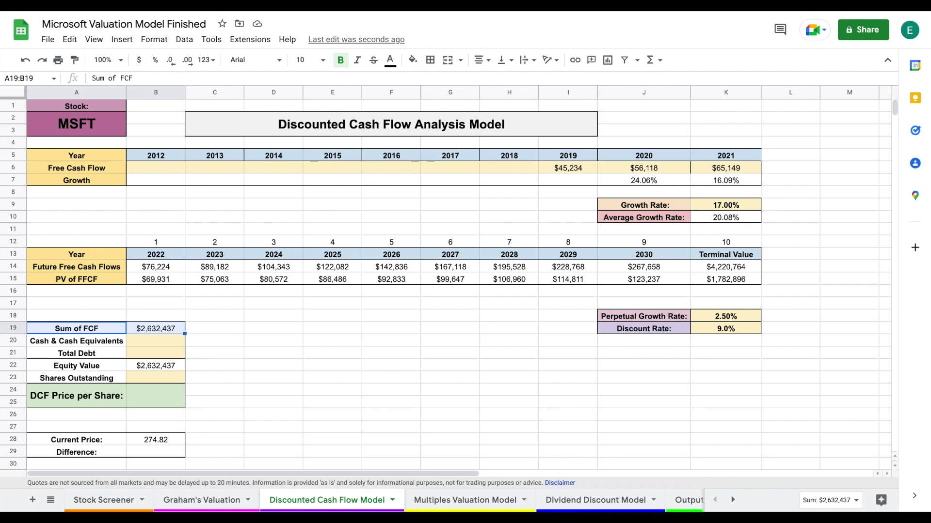
Step: Open Microsoft's balance sheet on Yahoo Finance and expand total assets down to the current assets breakdown
{"action": "key", "text": "ctrl+Tab"}
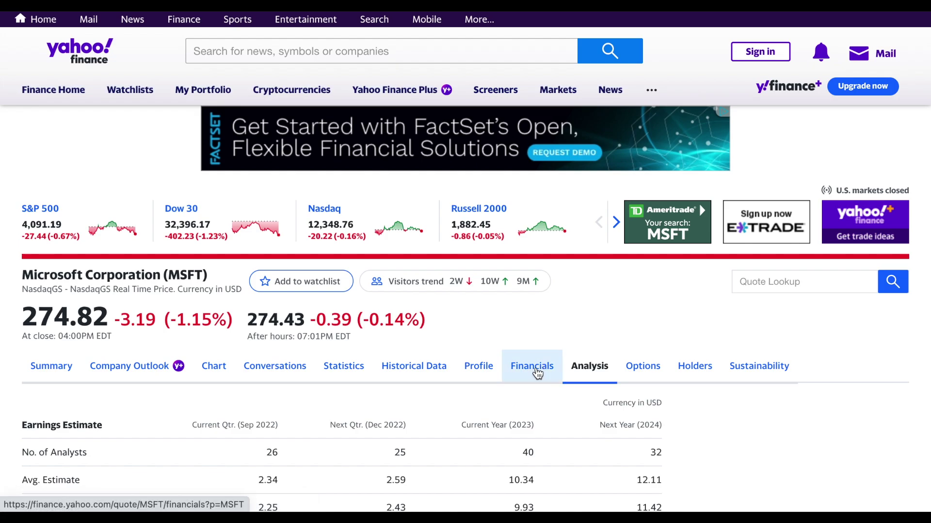
{"action": "left_click", "coordinate": [537, 372]}
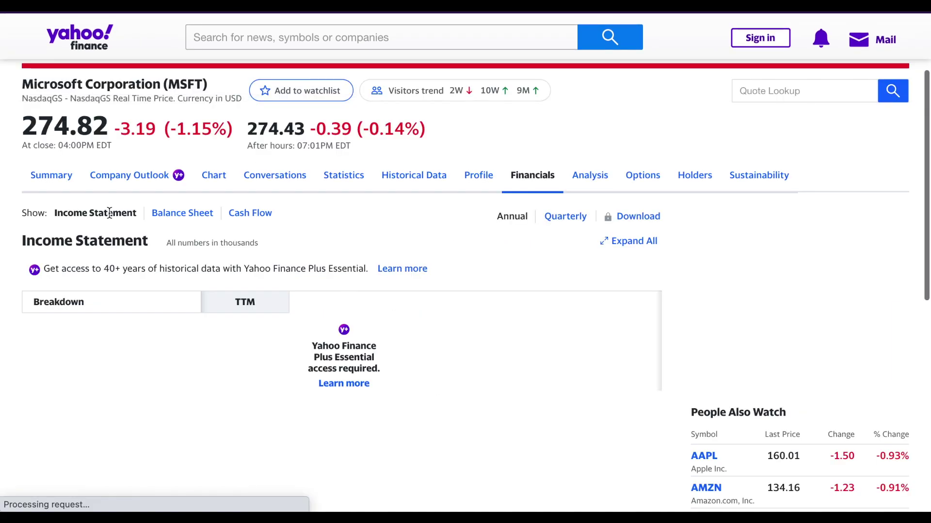
{"action": "left_click", "coordinate": [183, 216]}
{"action": "scroll", "coordinate": [322, 390], "scroll_direction": "down", "scroll_amount": 3}
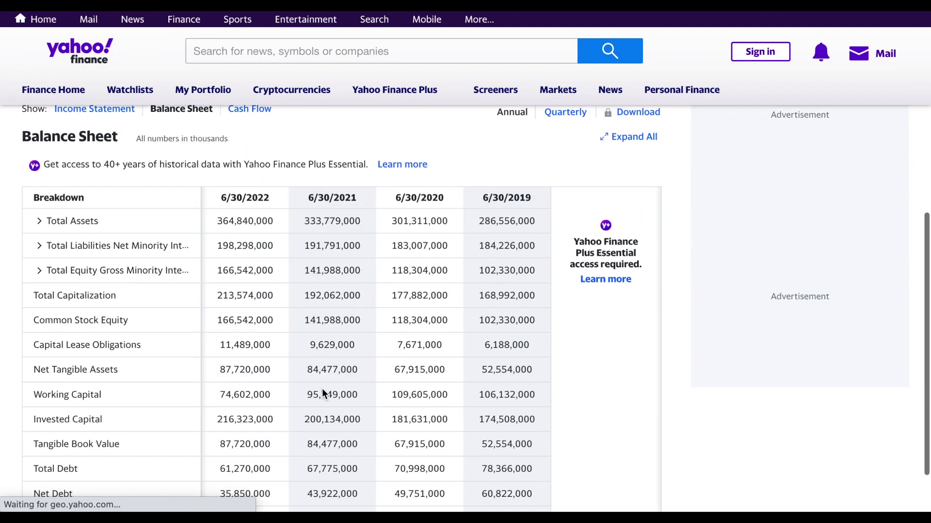
{"action": "left_click", "coordinate": [240, 315]}
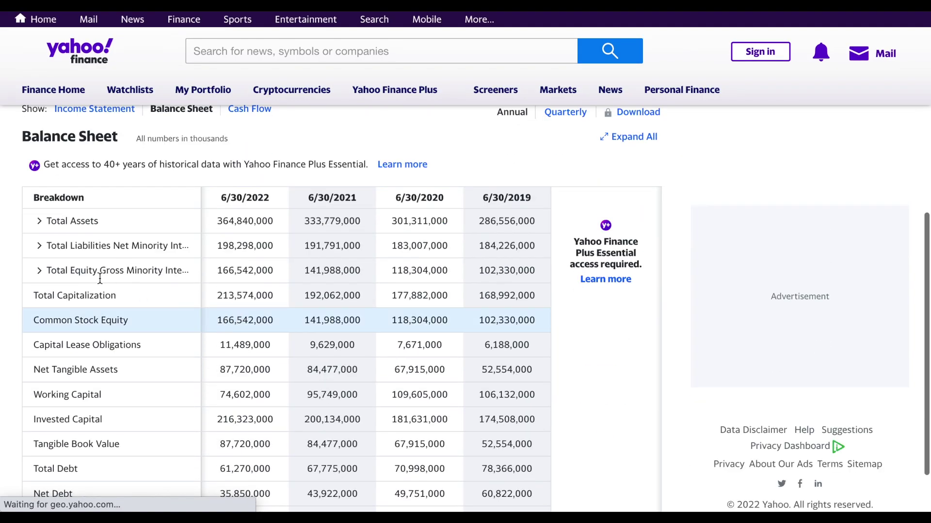
{"action": "left_click", "coordinate": [41, 224]}
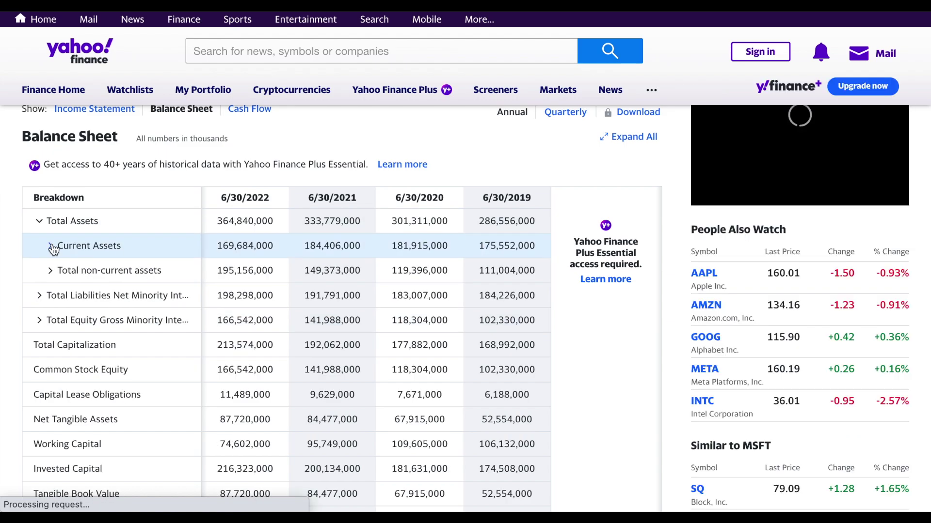
{"action": "left_click", "coordinate": [50, 247]}
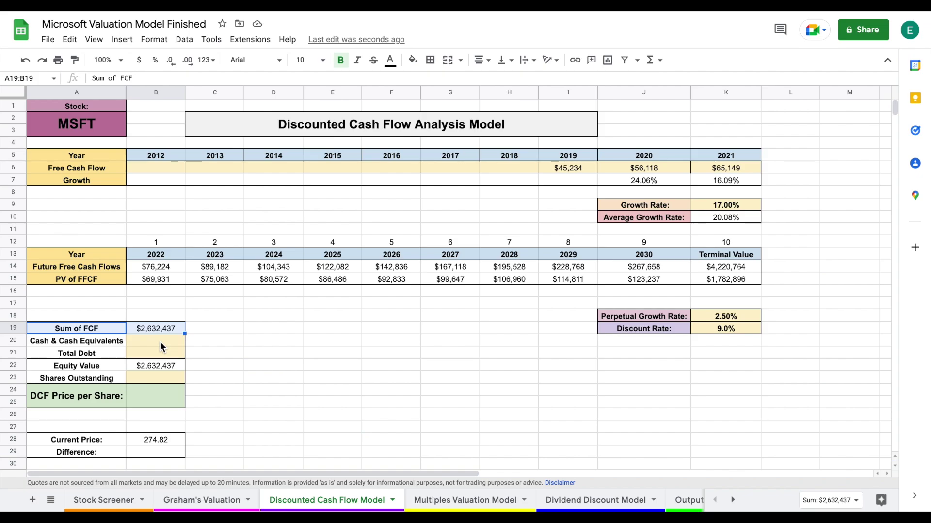
Step: Return to the Discounted Cash Flow Model sheet and set Cash & Cash Equivalents to 104,757
{"action": "left_click", "coordinate": [160, 342]}
{"action": "type", "text": "104757"}
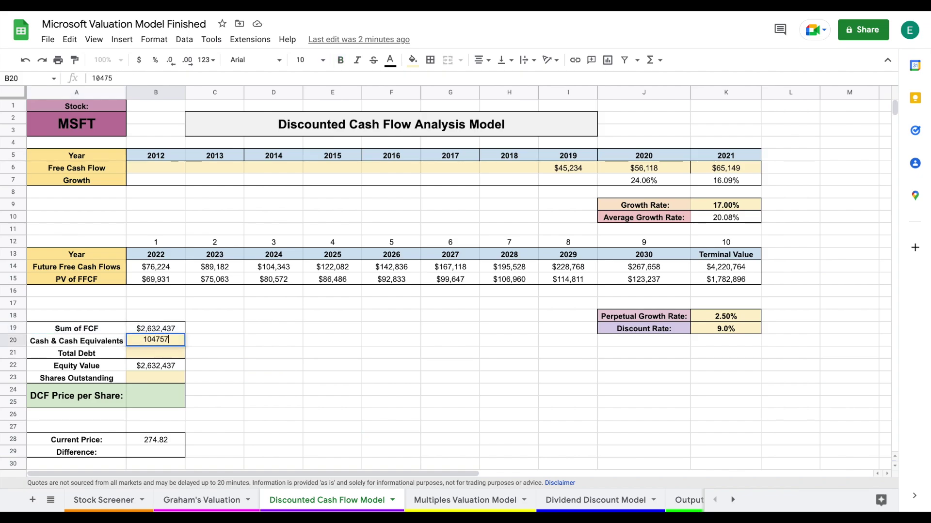
{"action": "key", "text": "Return"}
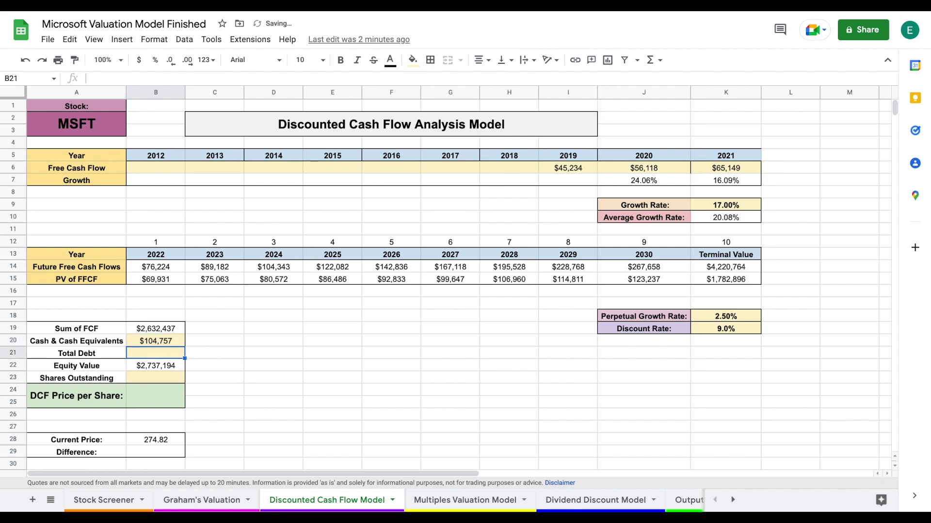
Step: Look up Microsoft's 6/30/2022 total debt on the Yahoo Finance balance sheet and enter 61,270 as Total Debt in the model
{"action": "key", "text": "ctrl+Tab"}
{"action": "scroll", "coordinate": [420, 304], "scroll_direction": "down", "scroll_amount": 2}
{"action": "scroll", "coordinate": [420, 303], "scroll_direction": "down", "scroll_amount": 3}
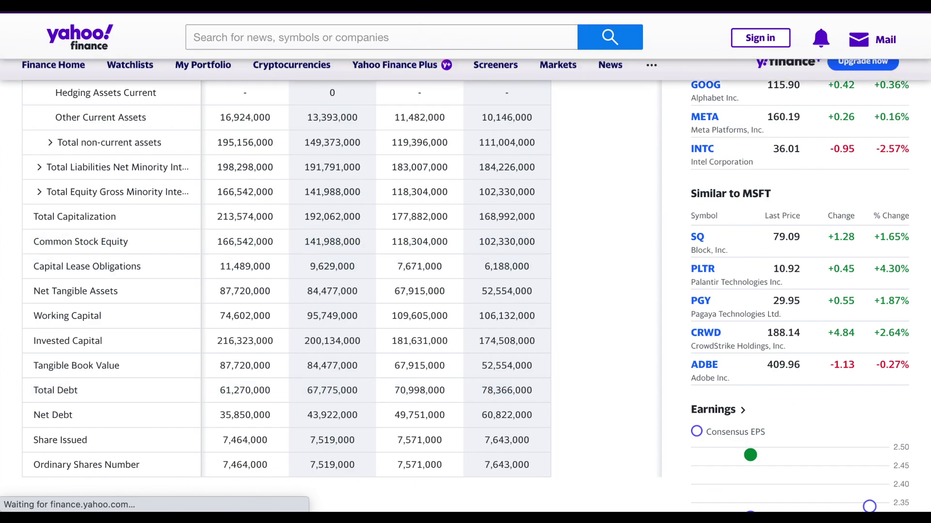
{"action": "key", "text": "ctrl+Tab"}
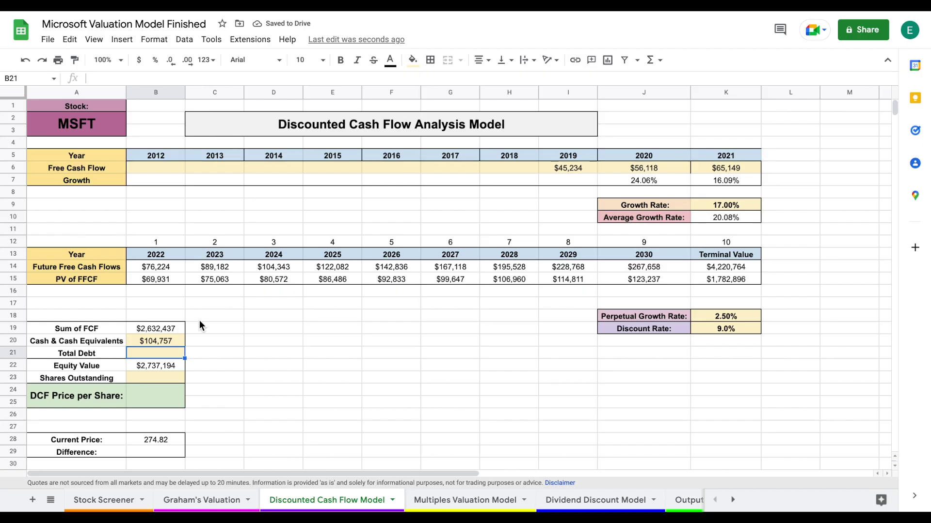
{"action": "type", "text": "61270"}
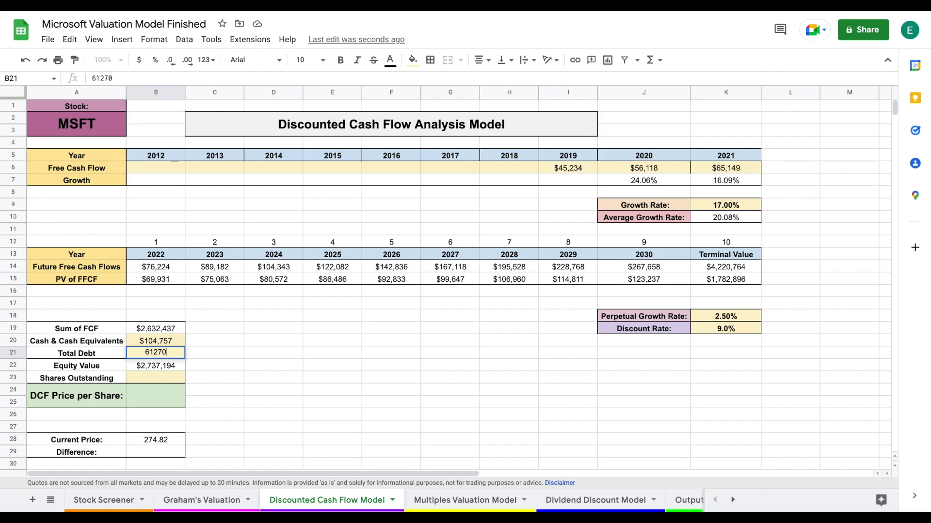
{"action": "key", "text": "Return"}
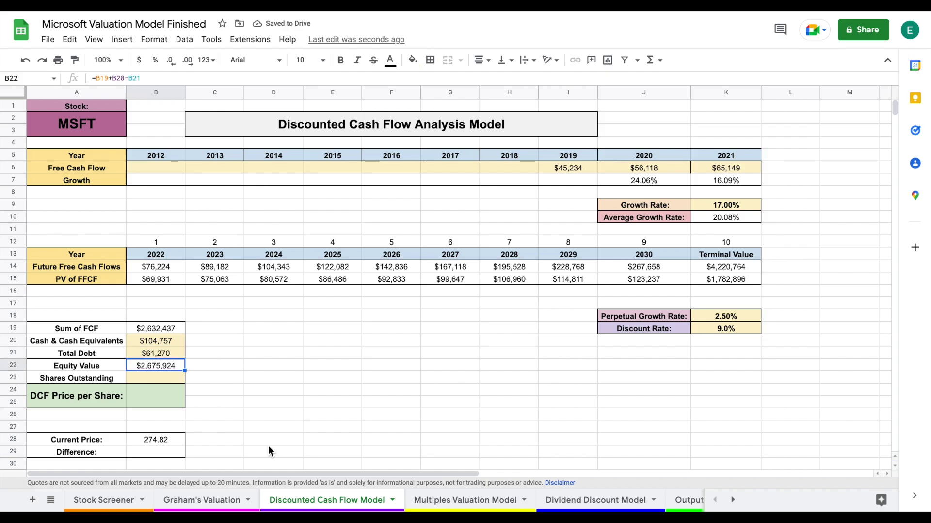
Step: Look up Microsoft's shares outstanding in Yahoo Finance's share statistics and enter 7460 as Shares Outstanding in the model
{"action": "left_click_drag", "start_coordinate": [107, 381], "coordinate": [147, 378]}
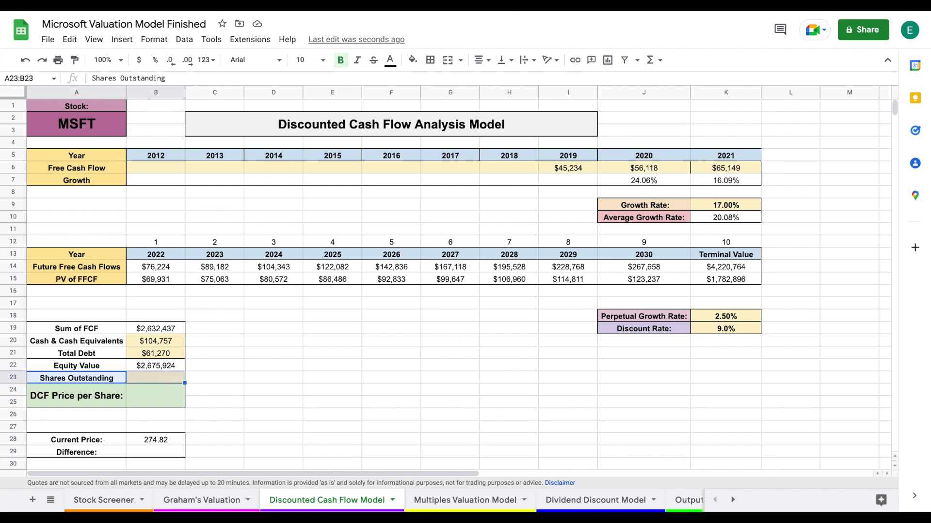
{"action": "left_click", "coordinate": [508, 13]}
{"action": "scroll", "coordinate": [399, 232], "scroll_direction": "up", "scroll_amount": 8}
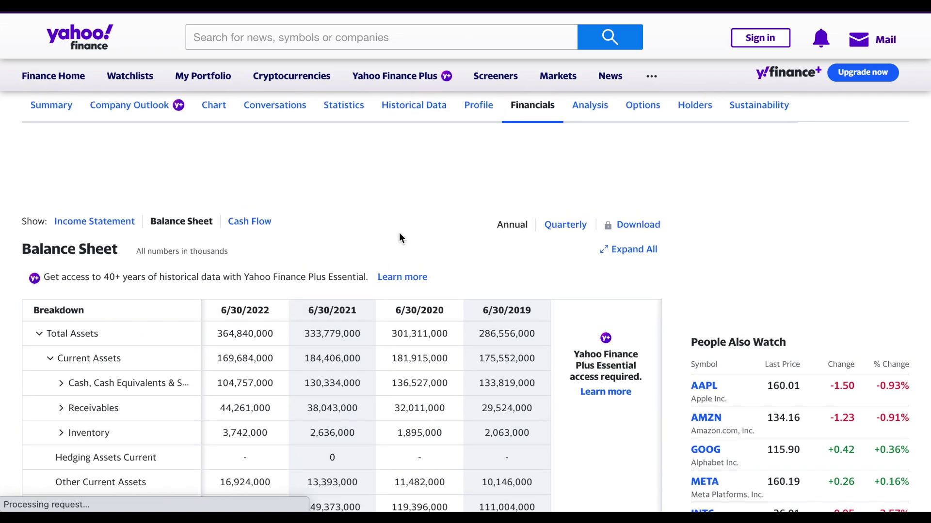
{"action": "left_click", "coordinate": [343, 150]}
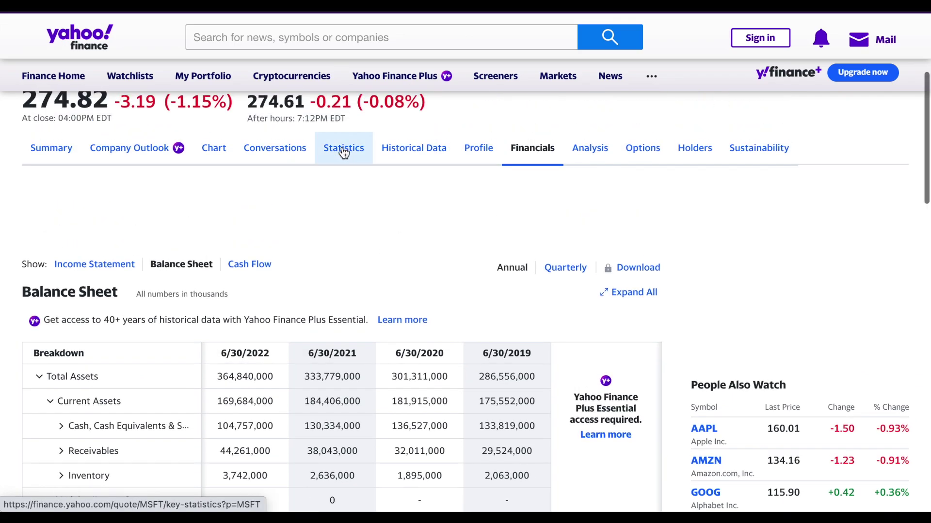
{"action": "scroll", "coordinate": [373, 300], "scroll_direction": "down", "scroll_amount": 12}
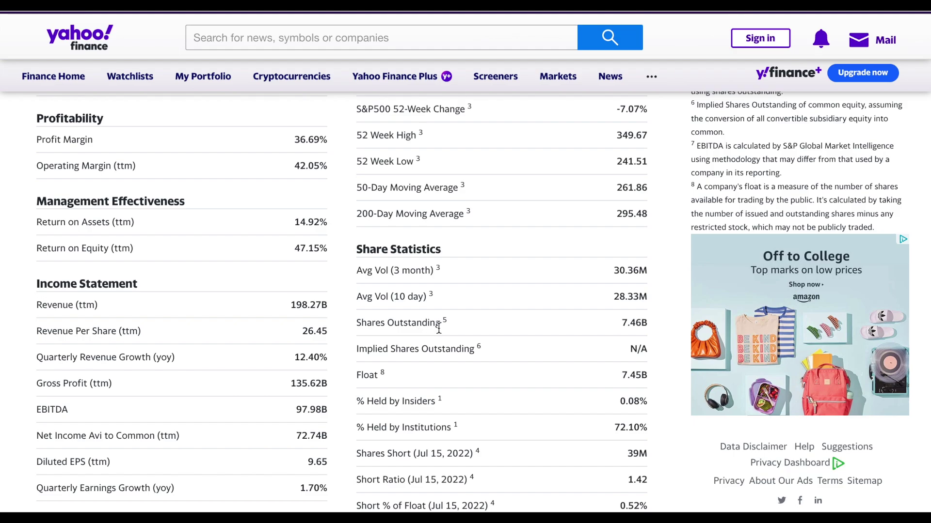
{"action": "double_click", "coordinate": [630, 322]}
{"action": "key", "text": "alt+Tab"}
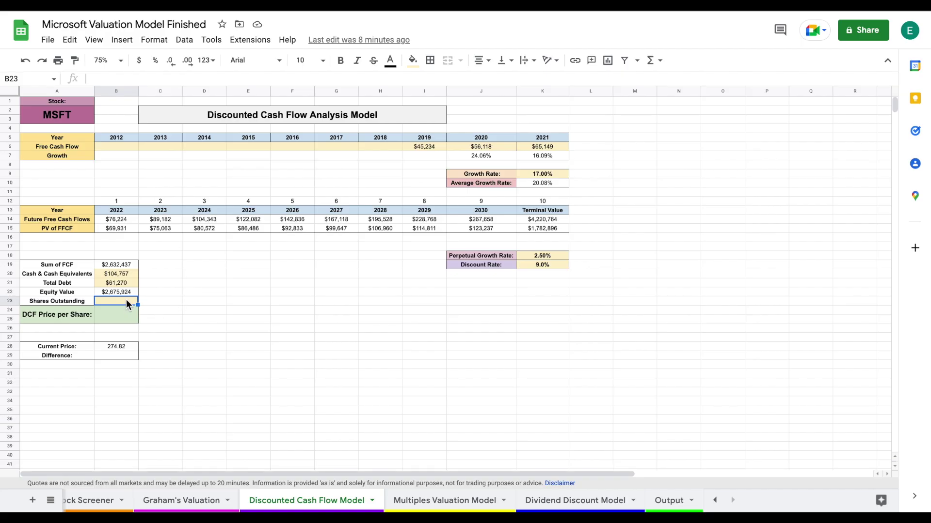
{"action": "type", "text": "7460"}
{"action": "key", "text": "Return"}
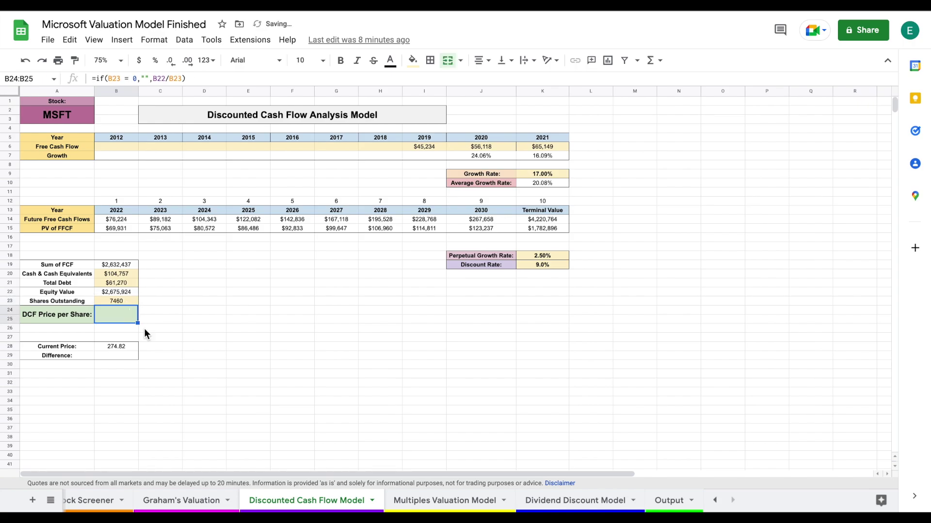
Step: Check the DCF Price per Share result in the Discounted Cash Flow Model and set the sheet zoom to 100%
{"action": "left_click", "coordinate": [78, 319]}
{"action": "left_click", "coordinate": [116, 320]}
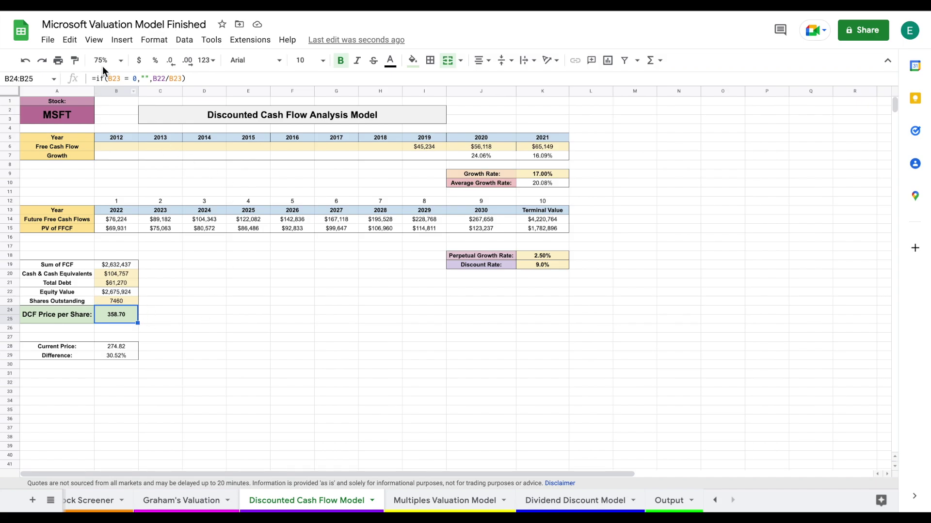
{"action": "left_click", "coordinate": [120, 61]}
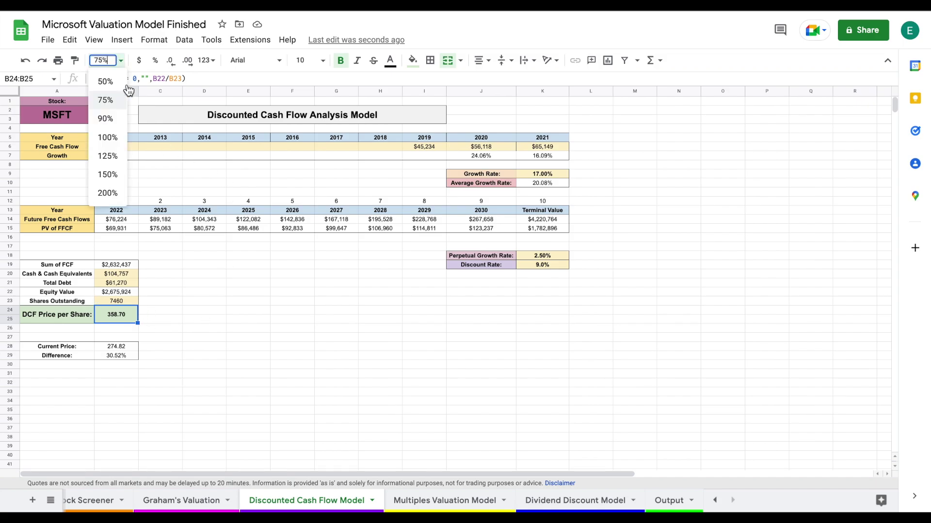
{"action": "left_click", "coordinate": [117, 138]}
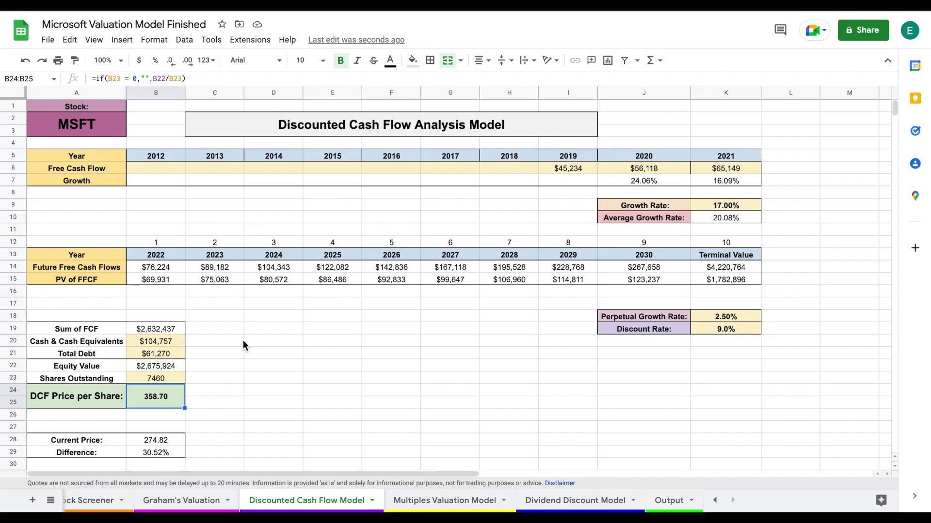
Step: On the Multiples Valuation Model sheet, enter AAPL, META and ADBE as the first three comparison tickers
{"action": "left_click", "coordinate": [455, 503]}
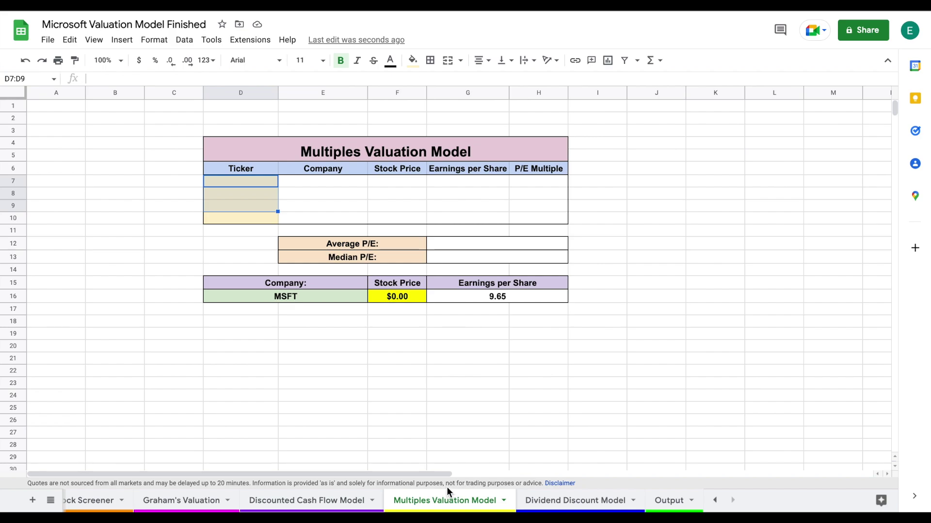
{"action": "left_click", "coordinate": [661, 218]}
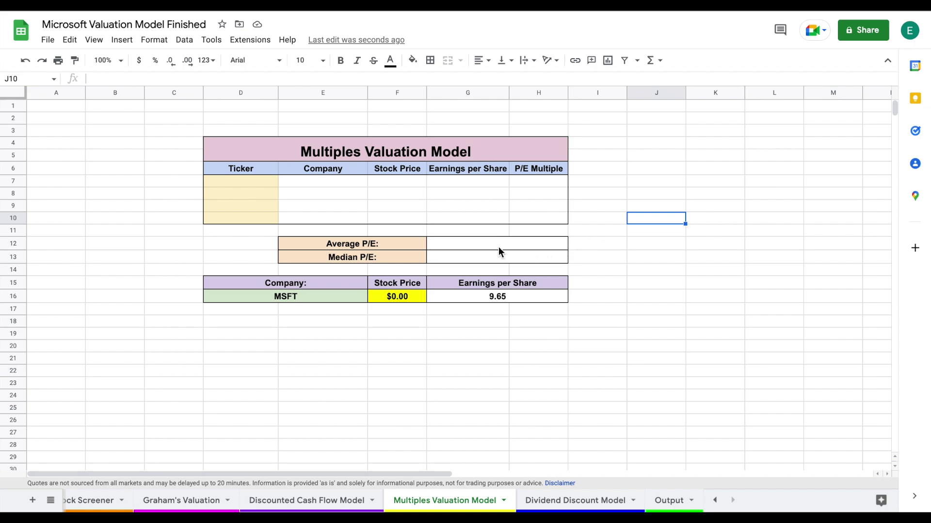
{"action": "left_click", "coordinate": [264, 187]}
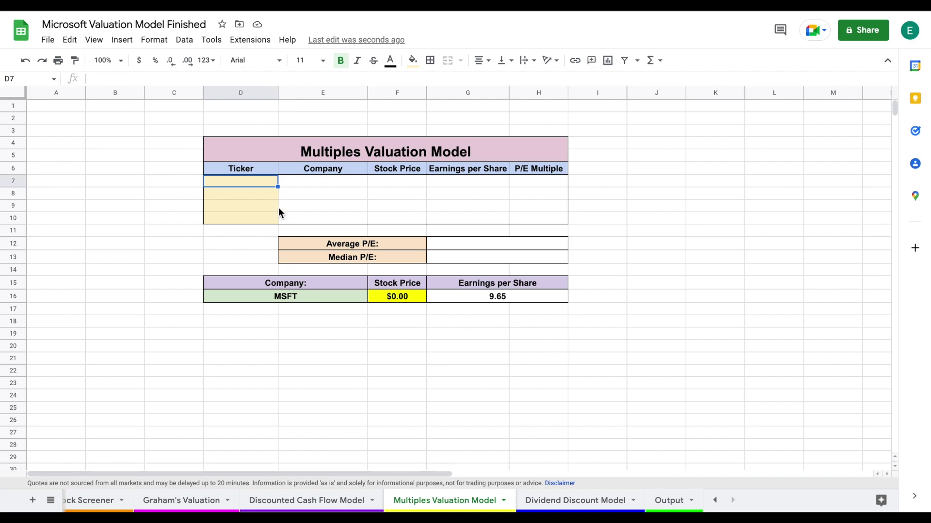
{"action": "left_click", "coordinate": [293, 301]}
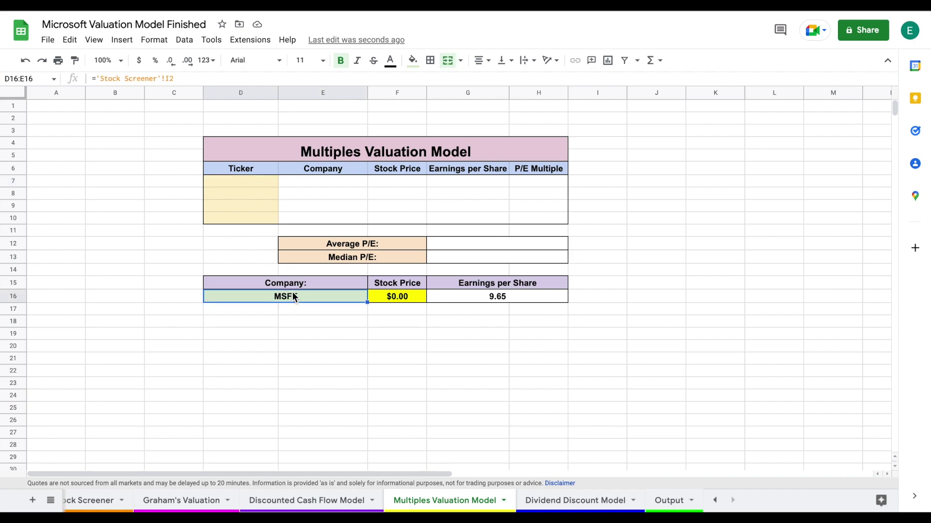
{"action": "left_click", "coordinate": [257, 185]}
{"action": "type", "text": "AAPL"}
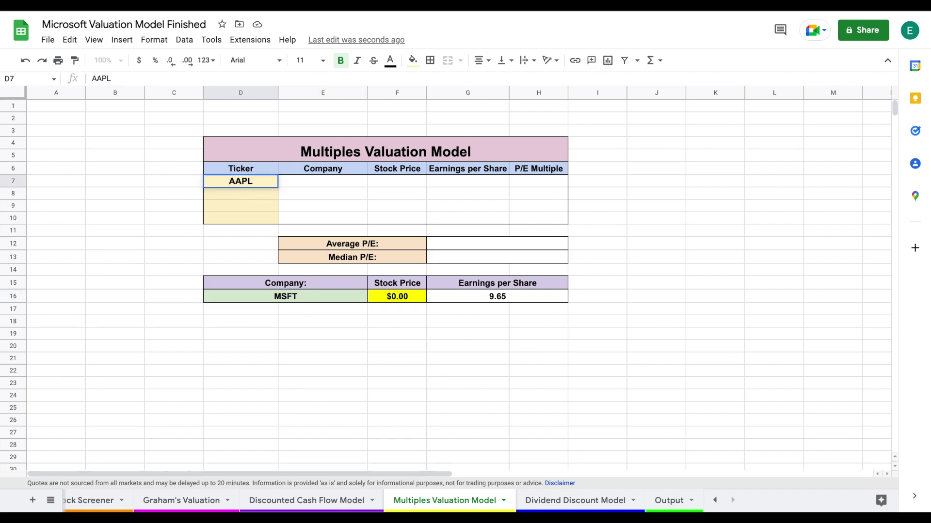
{"action": "key", "text": "Return"}
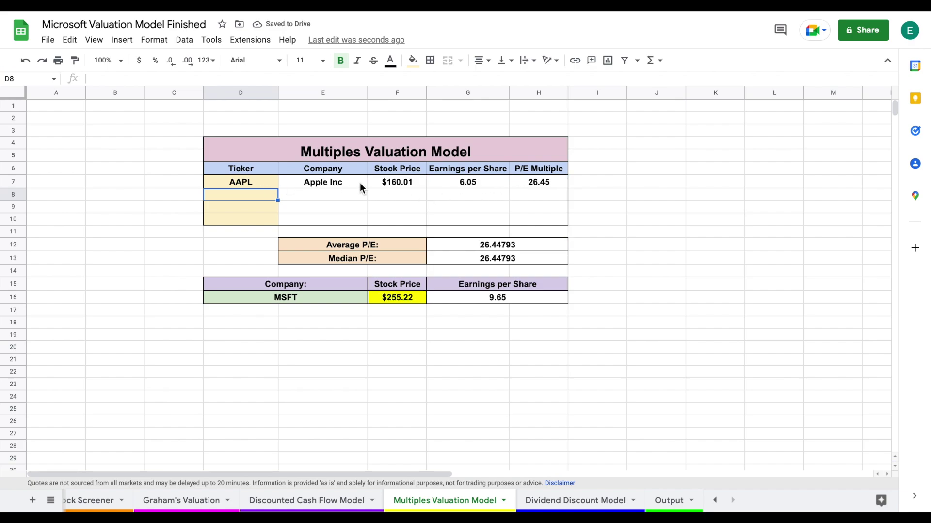
{"action": "type", "text": "META"}
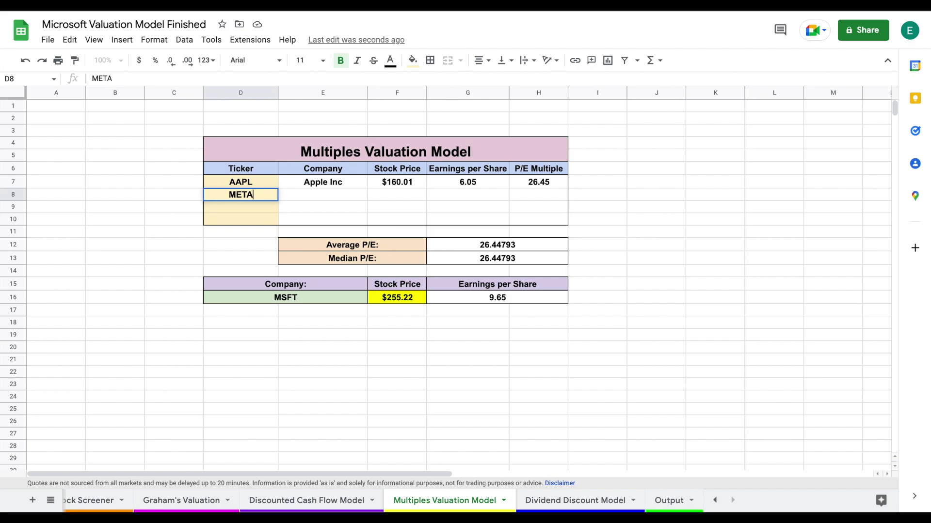
{"action": "key", "text": "Return"}
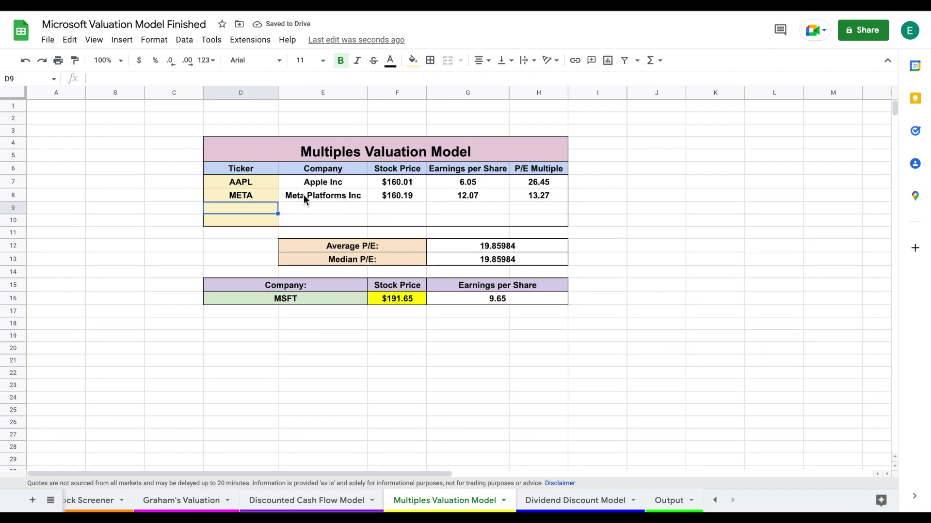
{"action": "type", "text": "ADBE"}
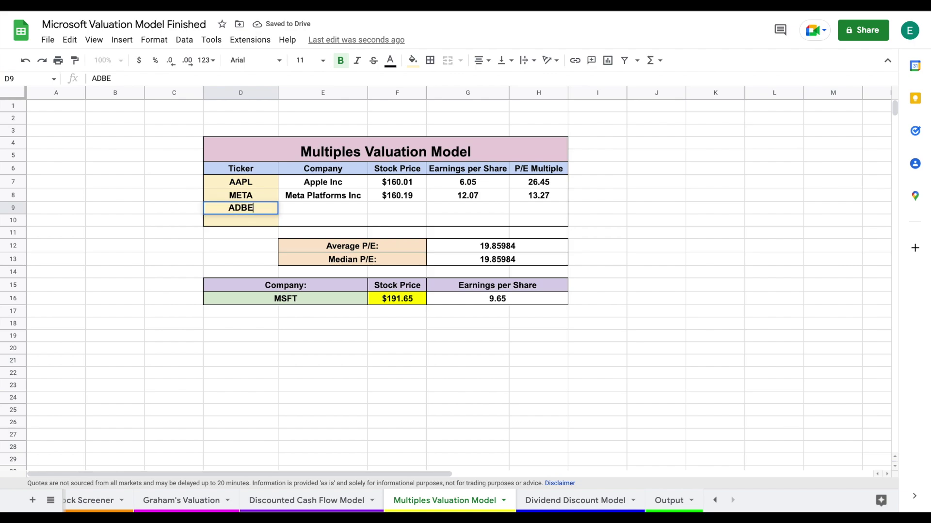
{"action": "key", "text": "Return"}
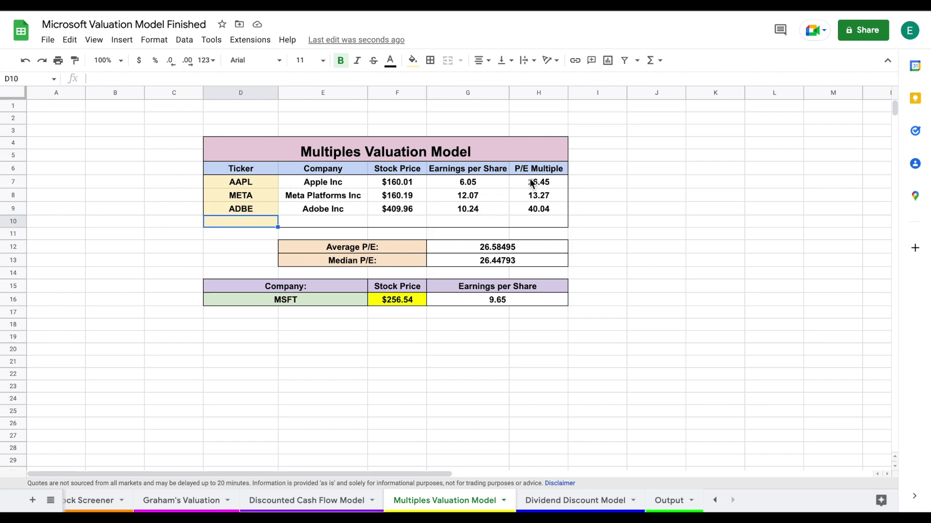
Step: Examine the peers' P/E multiples, the average P/E, and Microsoft's earnings per share and resulting stock price
{"action": "left_click_drag", "start_coordinate": [535, 183], "coordinate": [537, 208]}
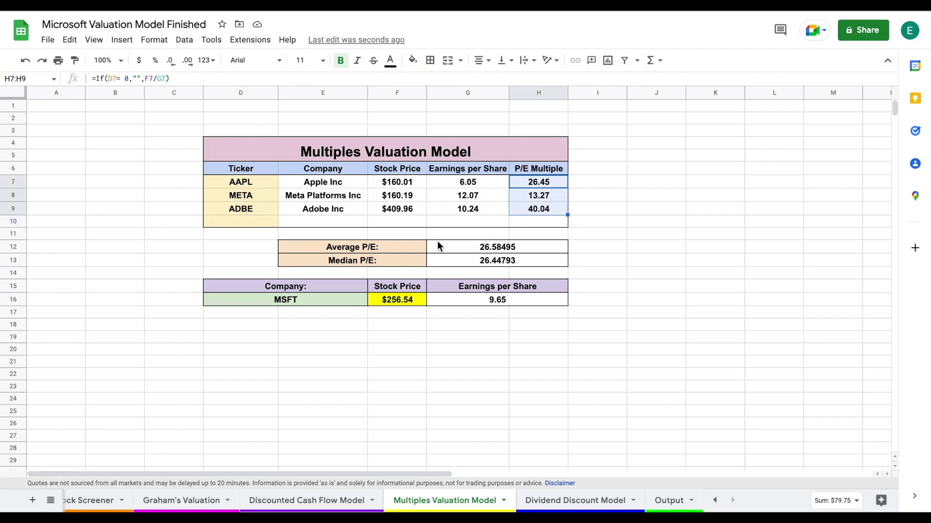
{"action": "left_click_drag", "start_coordinate": [399, 246], "coordinate": [459, 247]}
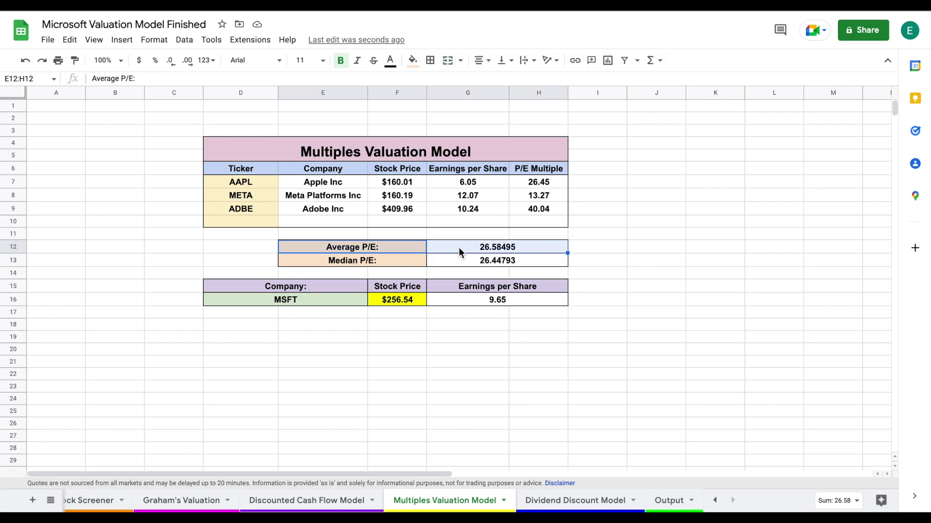
{"action": "left_click", "coordinate": [504, 301]}
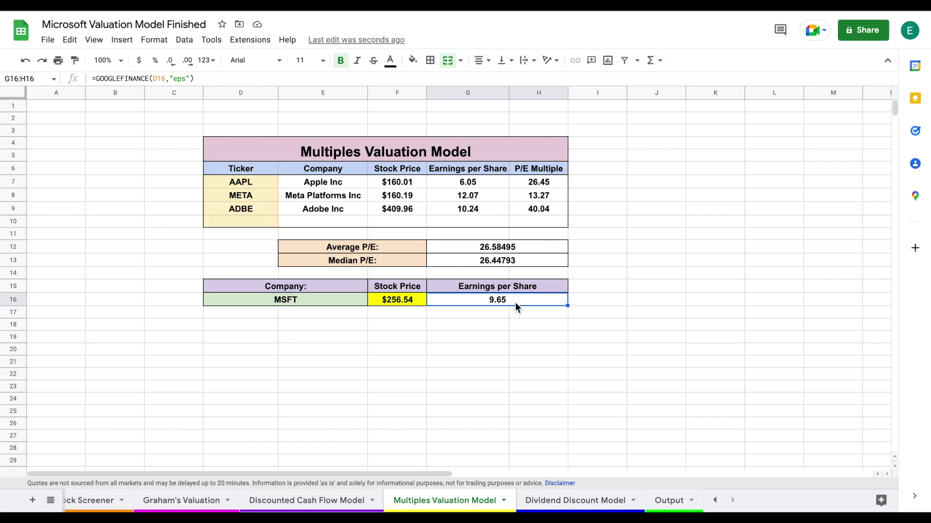
{"action": "left_click_drag", "start_coordinate": [327, 302], "coordinate": [388, 301]}
{"action": "left_click", "coordinate": [389, 301]}
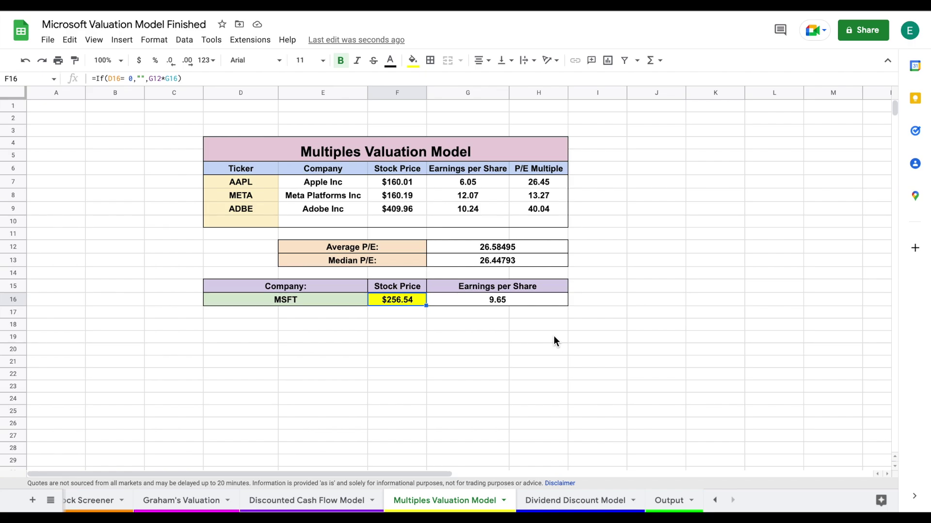
{"action": "left_click_drag", "start_coordinate": [406, 248], "coordinate": [455, 245]}
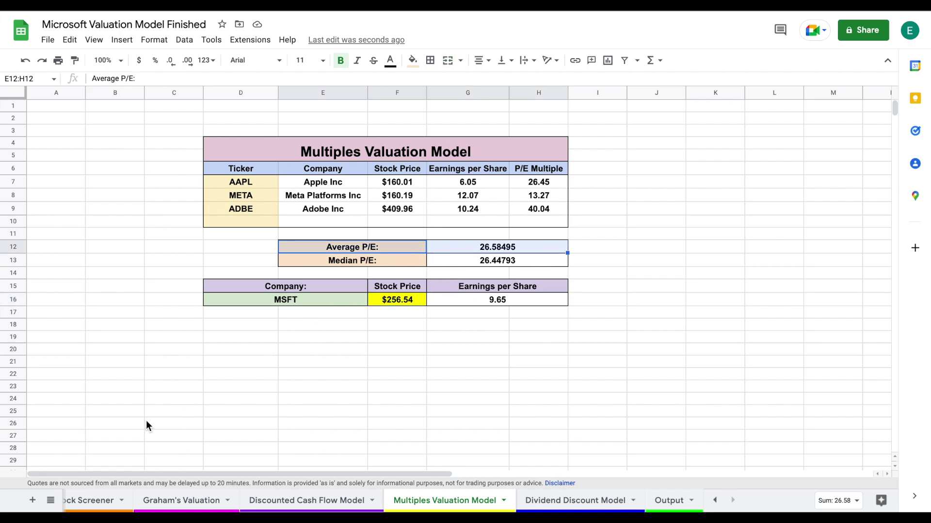
Step: Look up Microsoft's own Price to Earnings on the Stock Screener sheet and return to the Multiples Valuation Model
{"action": "left_click", "coordinate": [92, 504]}
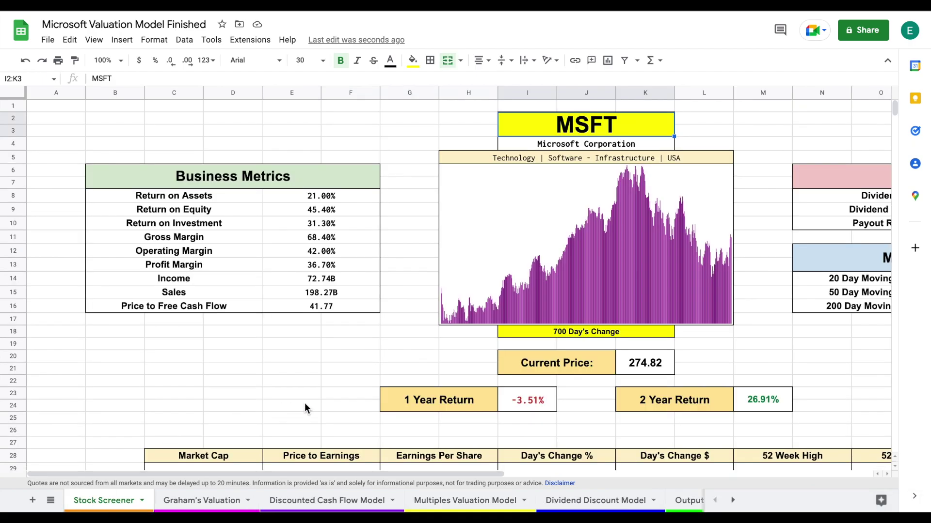
{"action": "scroll", "coordinate": [305, 408], "scroll_direction": "down", "scroll_amount": 2}
{"action": "left_click", "coordinate": [347, 395]}
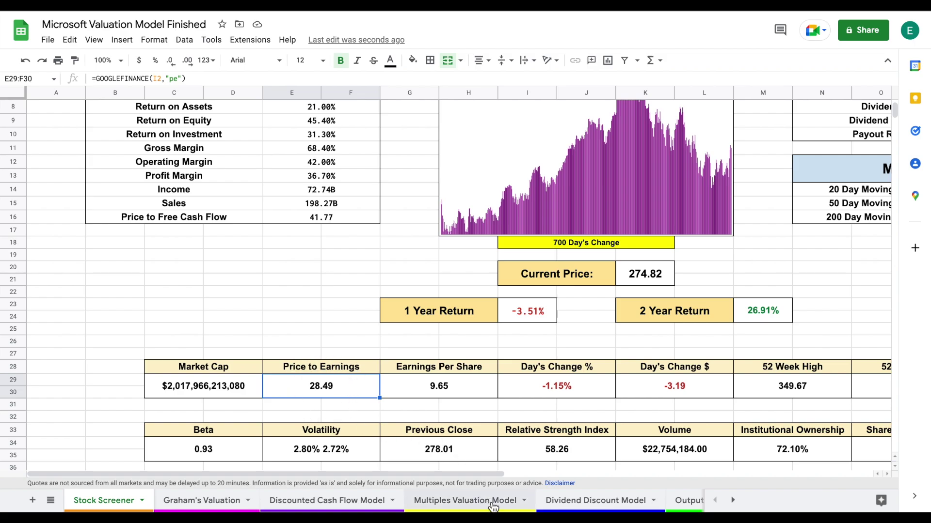
{"action": "left_click", "coordinate": [493, 504]}
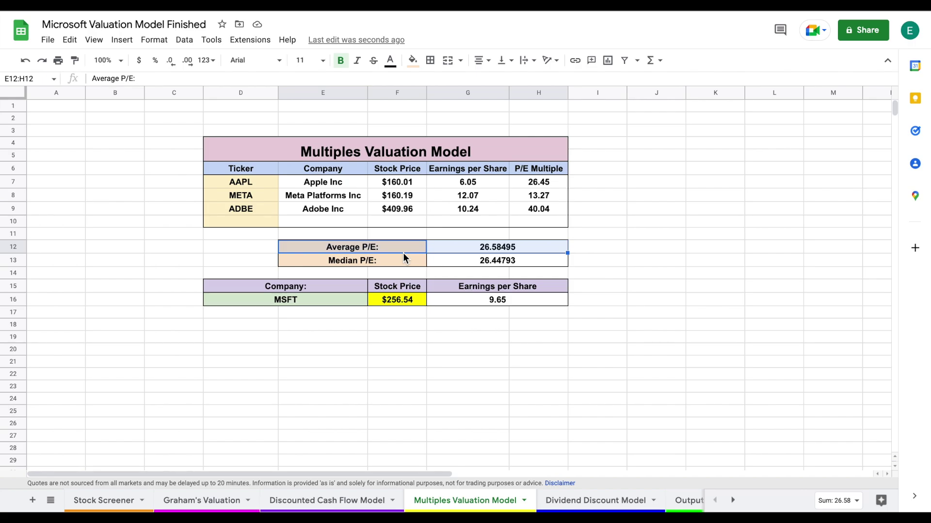
Step: Review Meta's ticker, company name and stock price in the Multiples Valuation Model table
{"action": "left_click", "coordinate": [649, 250]}
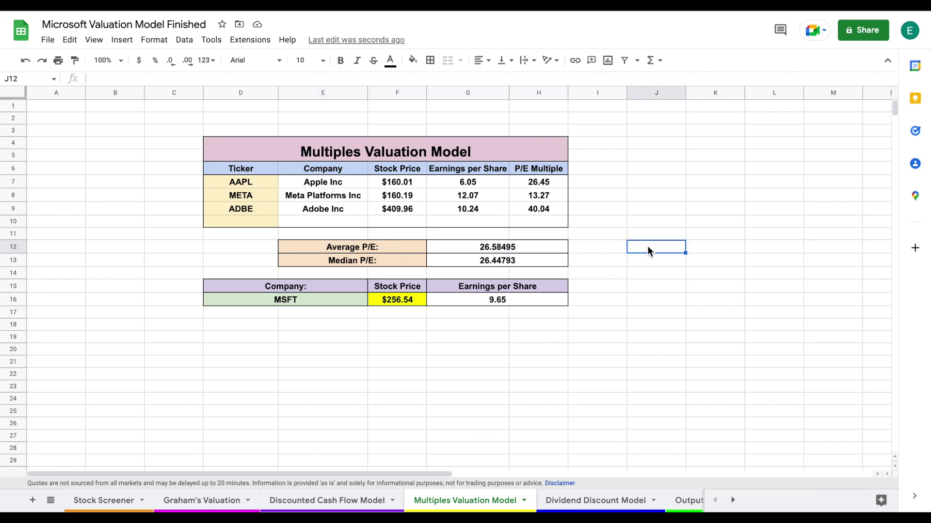
{"action": "left_click_drag", "start_coordinate": [260, 199], "coordinate": [357, 200]}
{"action": "left_click", "coordinate": [389, 196]}
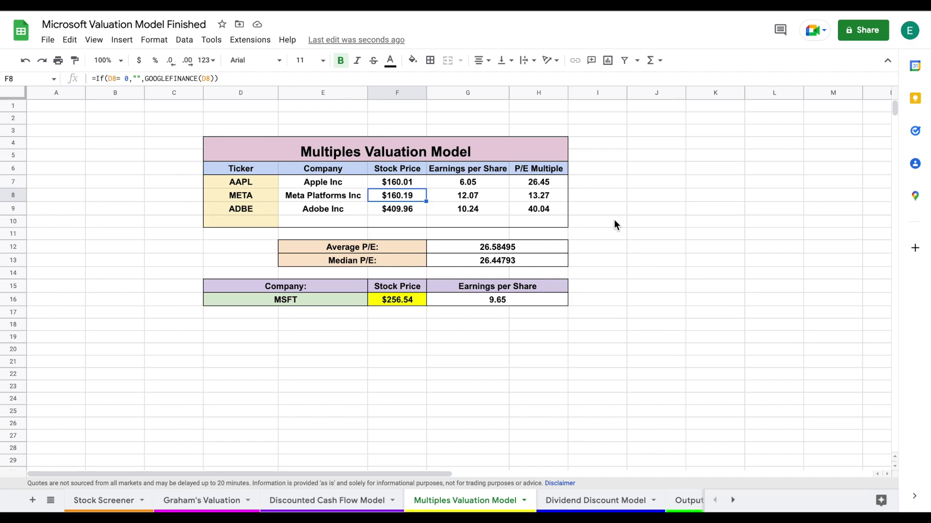
{"action": "left_click", "coordinate": [651, 250]}
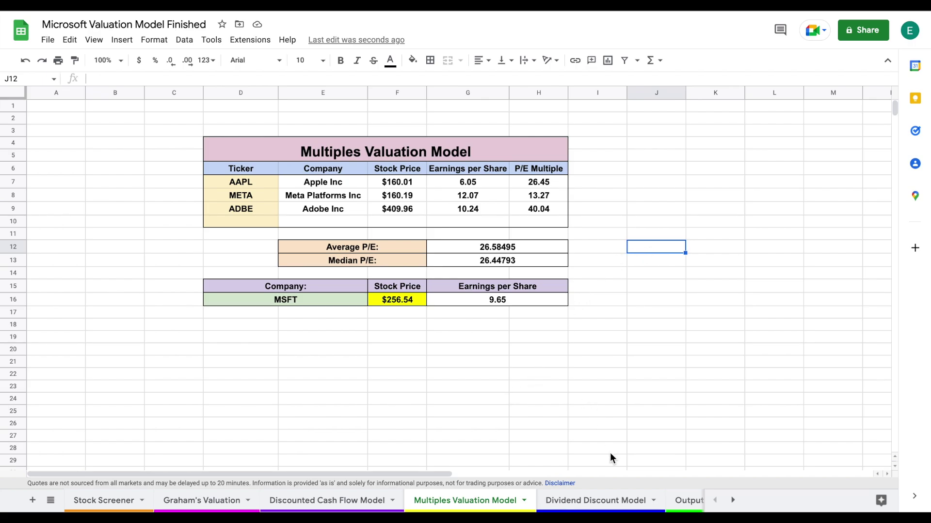
Step: Review the Dividend Payout row on the Dividend Discount Model sheet, and open Microsoft's Historical Data on Yahoo Finance
{"action": "left_click", "coordinate": [603, 501]}
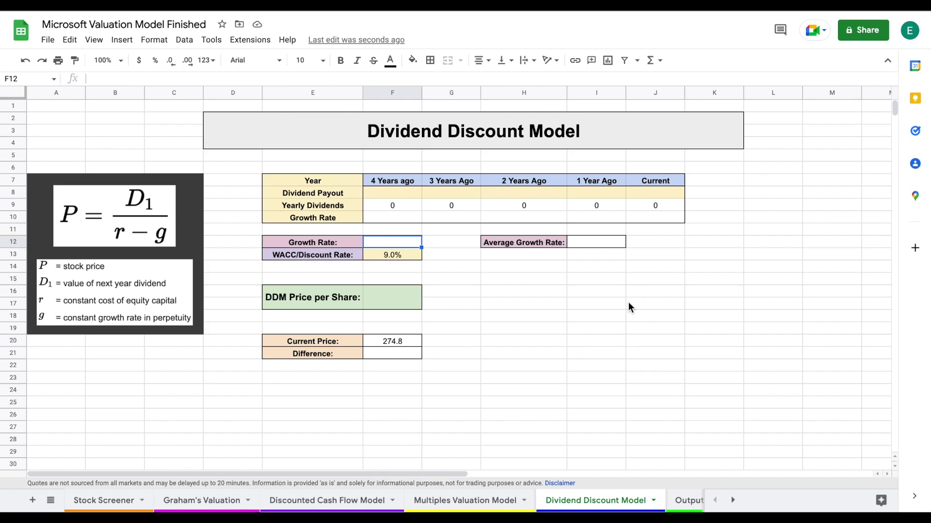
{"action": "left_click_drag", "start_coordinate": [390, 193], "coordinate": [642, 193]}
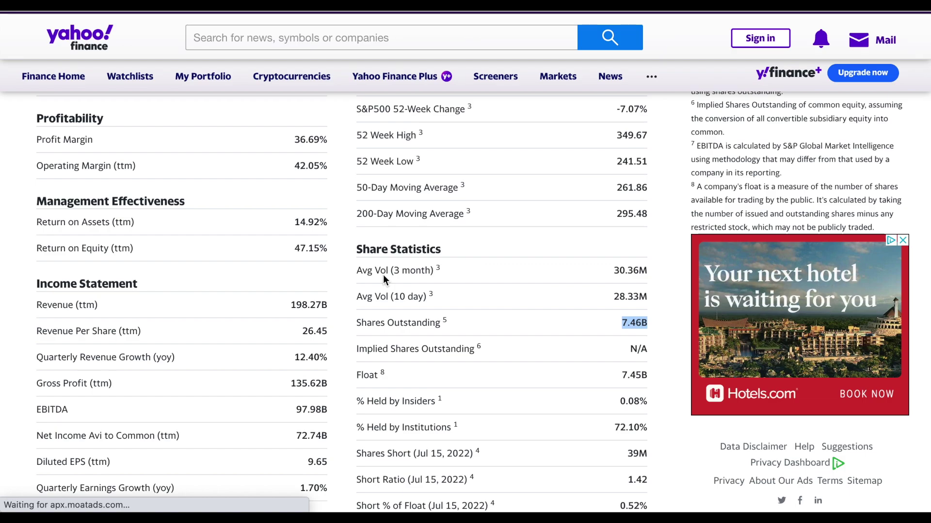
{"action": "scroll", "coordinate": [383, 274], "scroll_direction": "up", "scroll_amount": 10}
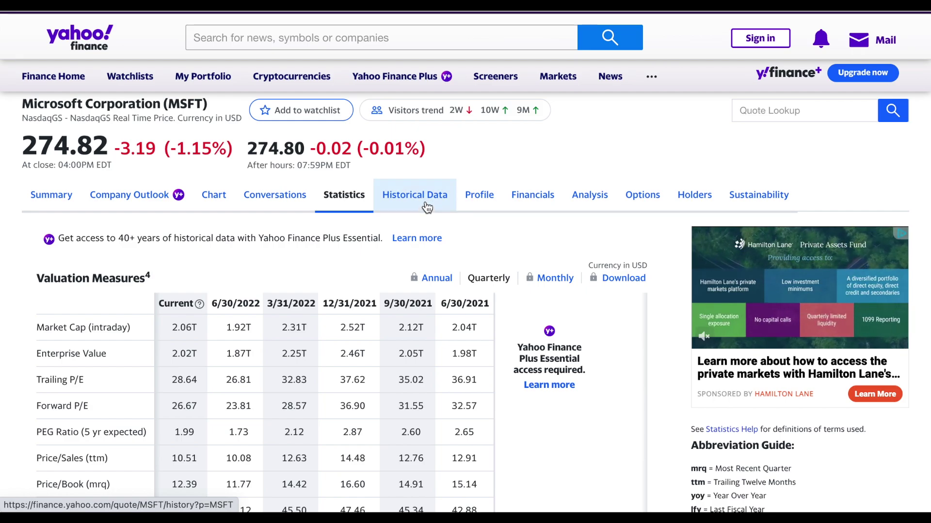
{"action": "left_click", "coordinate": [425, 204]}
{"action": "left_click", "coordinate": [432, 193]}
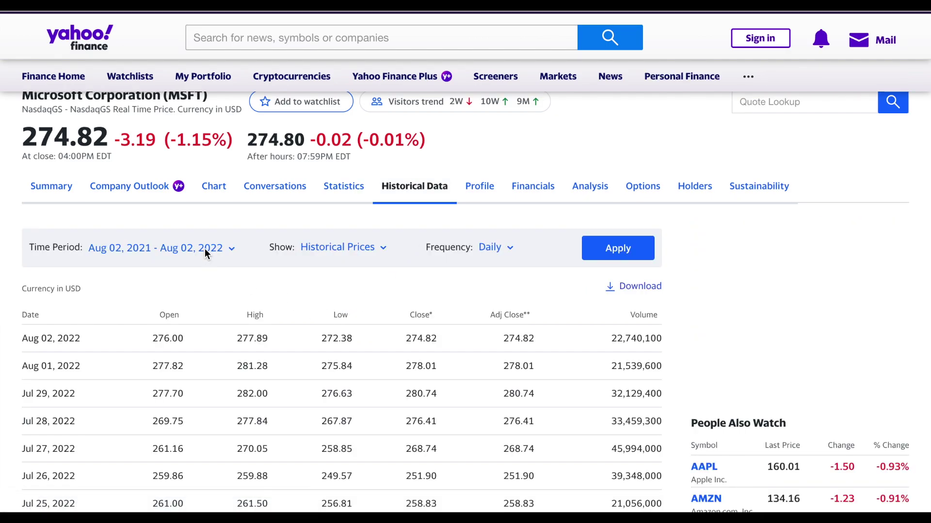
Step: Set the historical data to the 5Y period with Dividends Only and examine Microsoft's quarterly dividend payments
{"action": "left_click", "coordinate": [219, 321]}
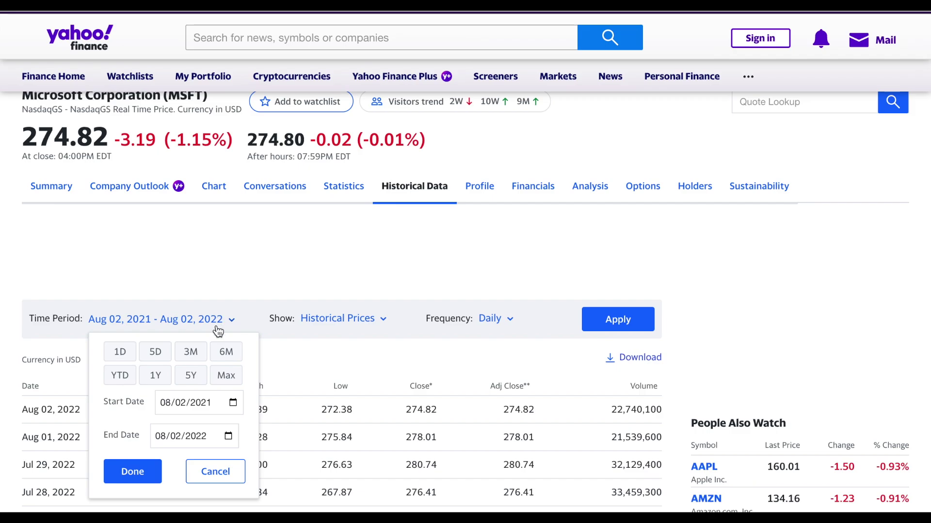
{"action": "left_click", "coordinate": [189, 374]}
{"action": "left_click", "coordinate": [361, 323]}
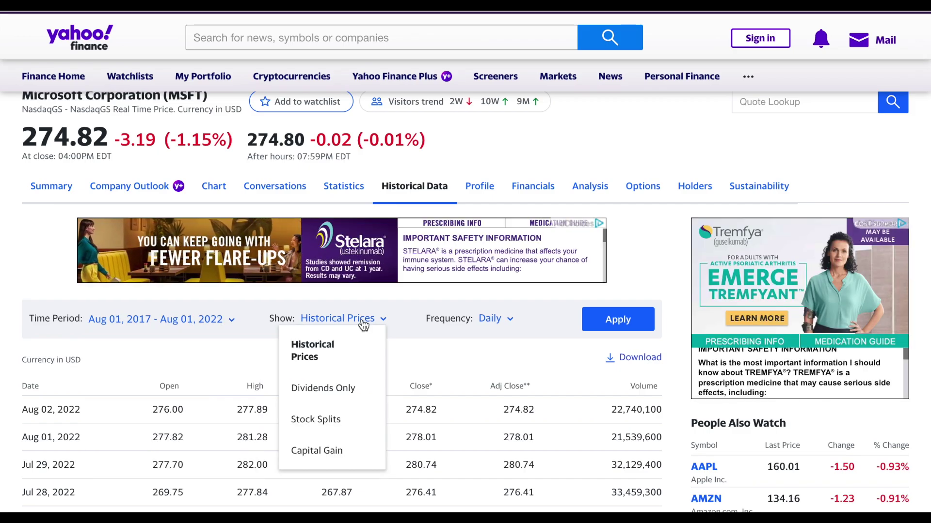
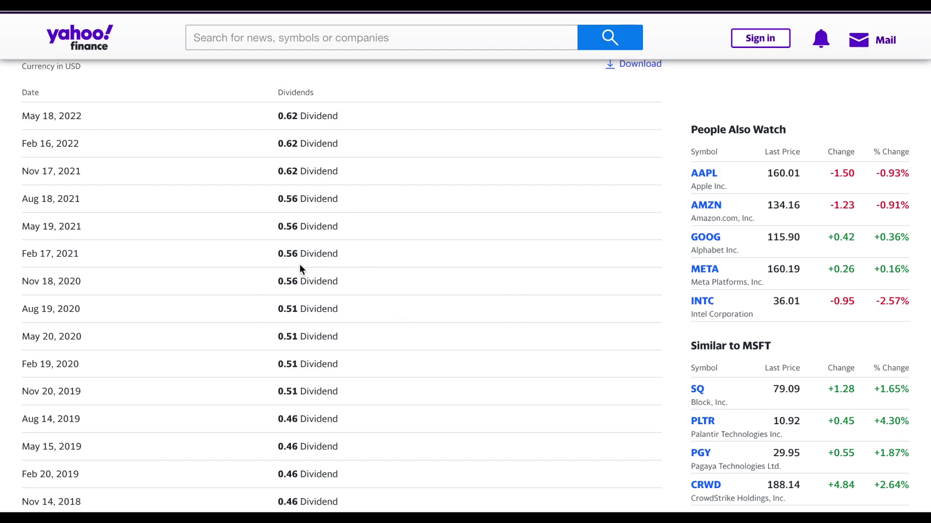
{"action": "scroll", "coordinate": [418, 200], "scroll_direction": "up", "scroll_amount": 2}
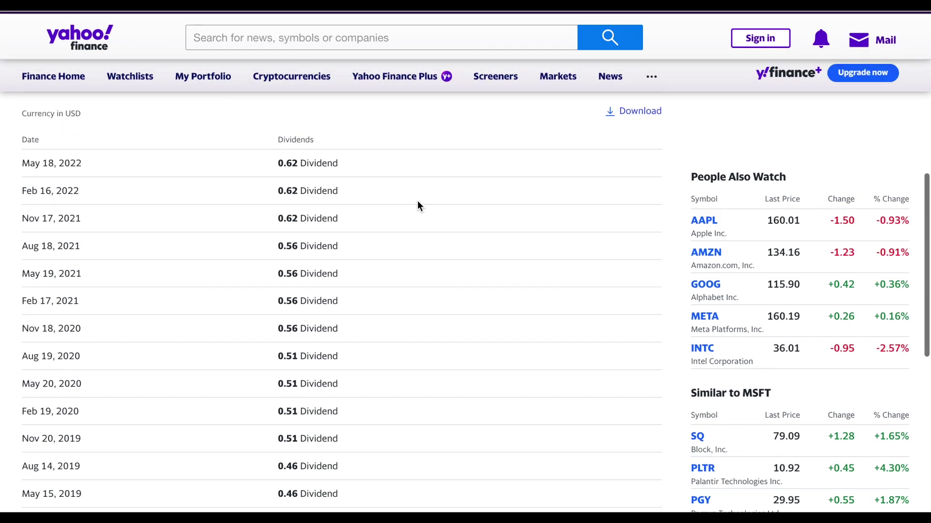
{"action": "scroll", "coordinate": [417, 201], "scroll_direction": "down", "scroll_amount": 1}
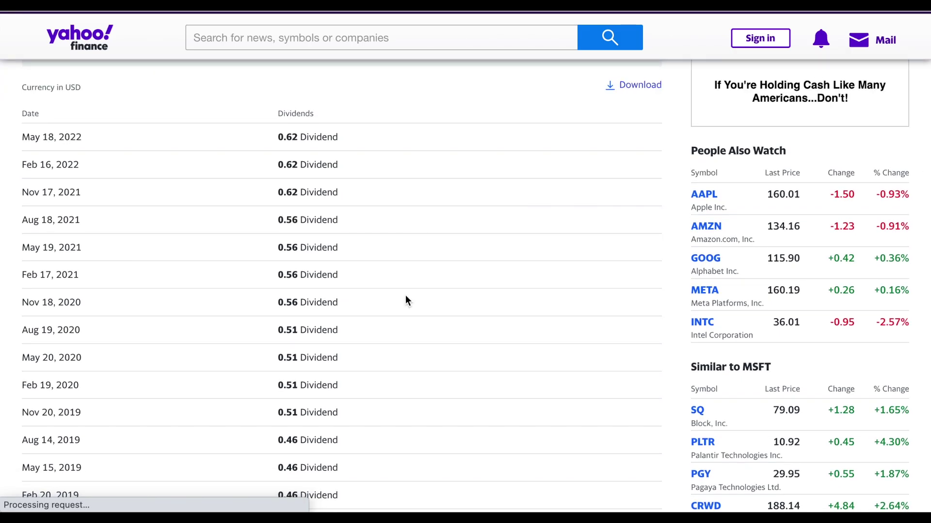
{"action": "scroll", "coordinate": [407, 301], "scroll_direction": "down", "scroll_amount": 3}
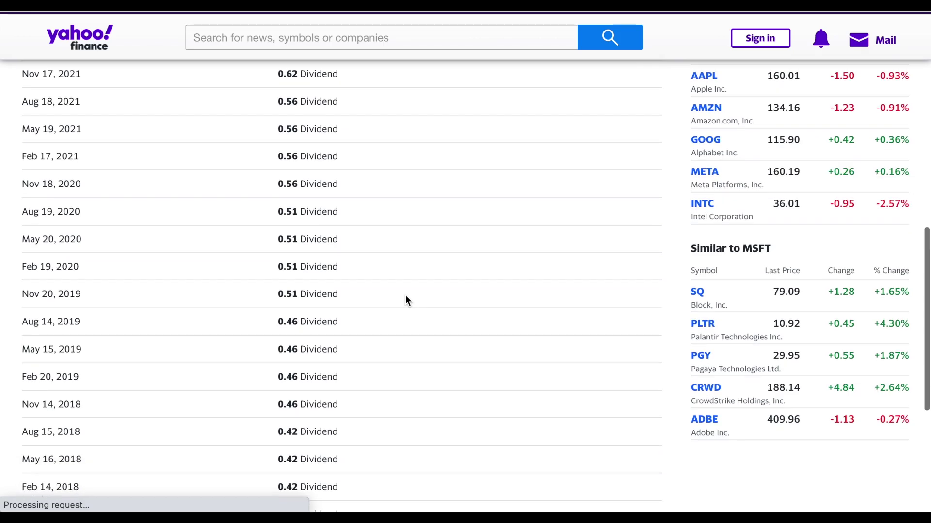
{"action": "scroll", "coordinate": [406, 298], "scroll_direction": "up", "scroll_amount": 3}
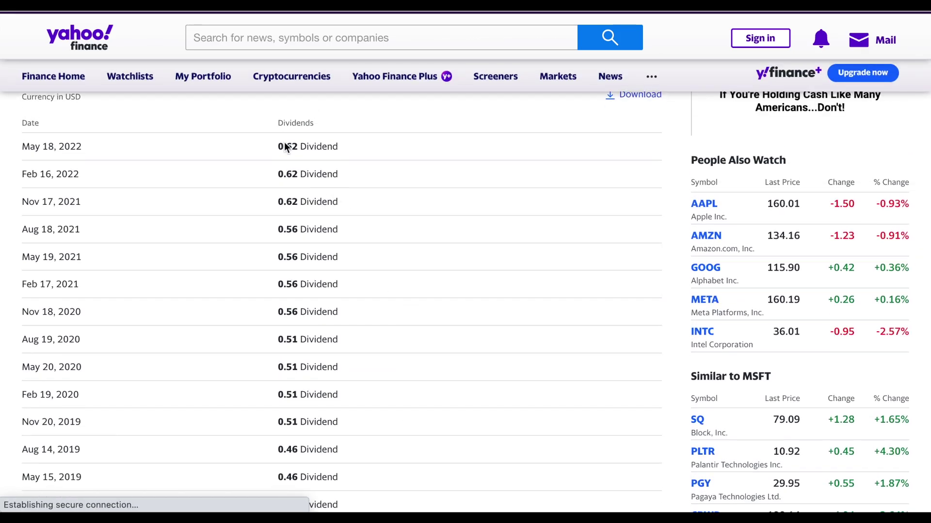
Step: Fill the Dividend Payout row of the Dividend Discount Model with 0.62 for Current and 0.56 for 1 Year Ago, using Yahoo Finance's dividend history
{"action": "left_click", "coordinate": [164, 6]}
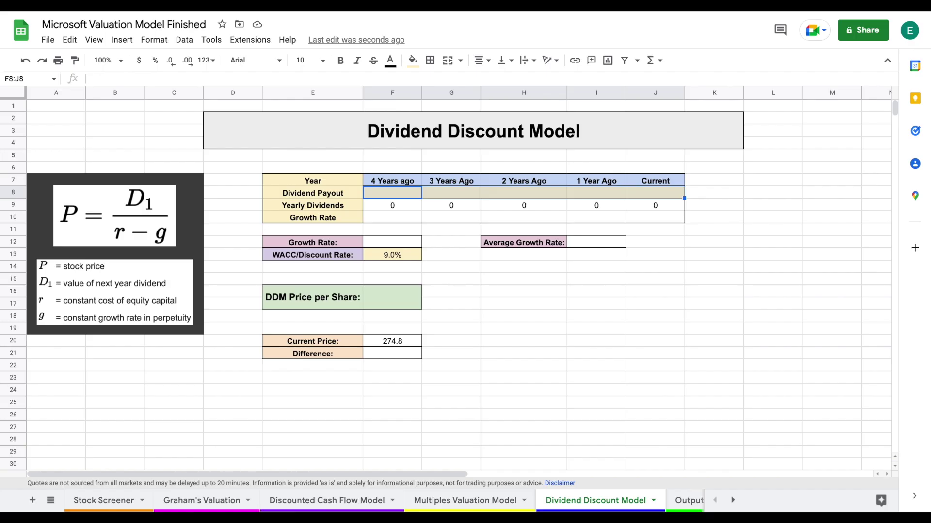
{"action": "left_click", "coordinate": [661, 197]}
{"action": "type", "text": ".62"}
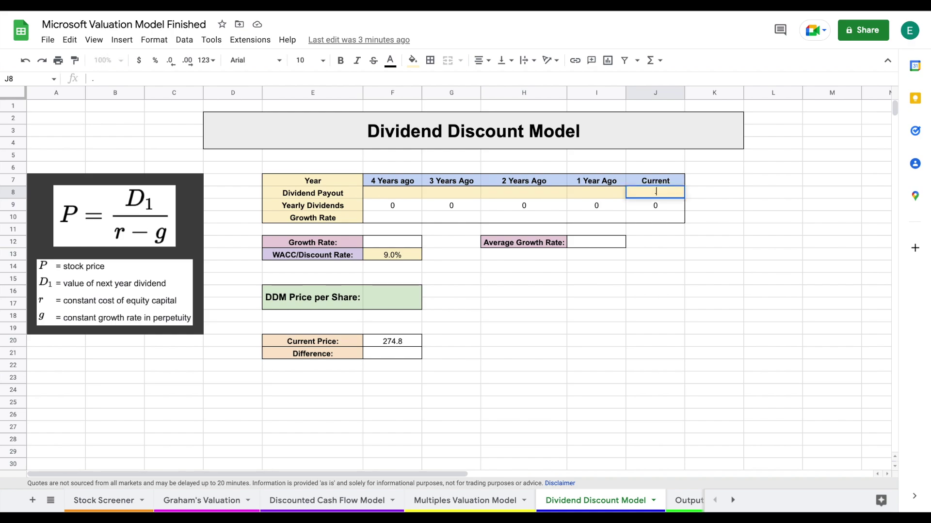
{"action": "left_click", "coordinate": [597, 193]}
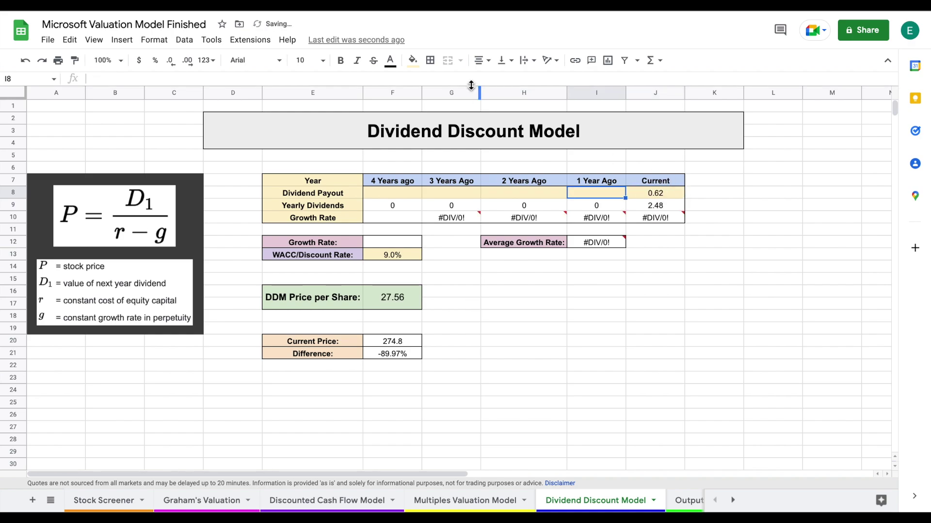
{"action": "key", "text": "ctrl+Tab"}
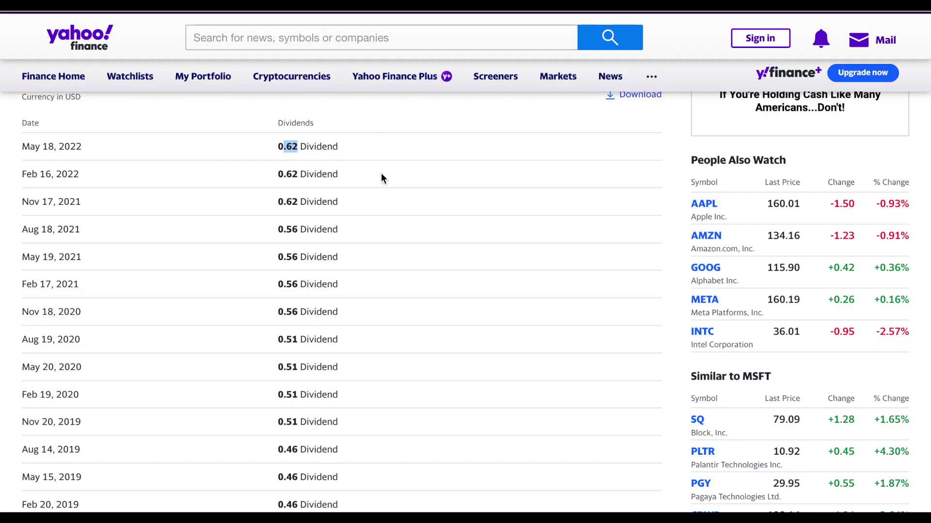
{"action": "left_click", "coordinate": [383, 188]}
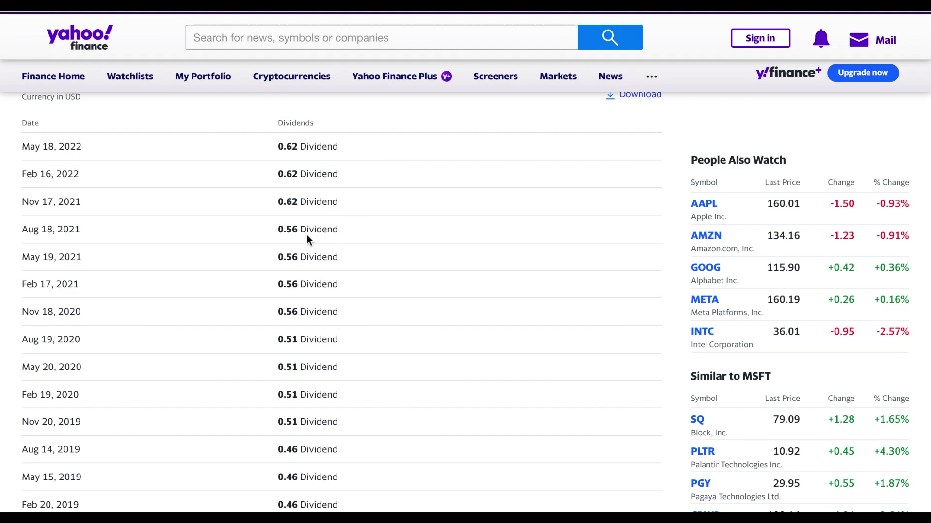
{"action": "key", "text": "ctrl+shift+Tab"}
{"action": "type", "text": ".56"}
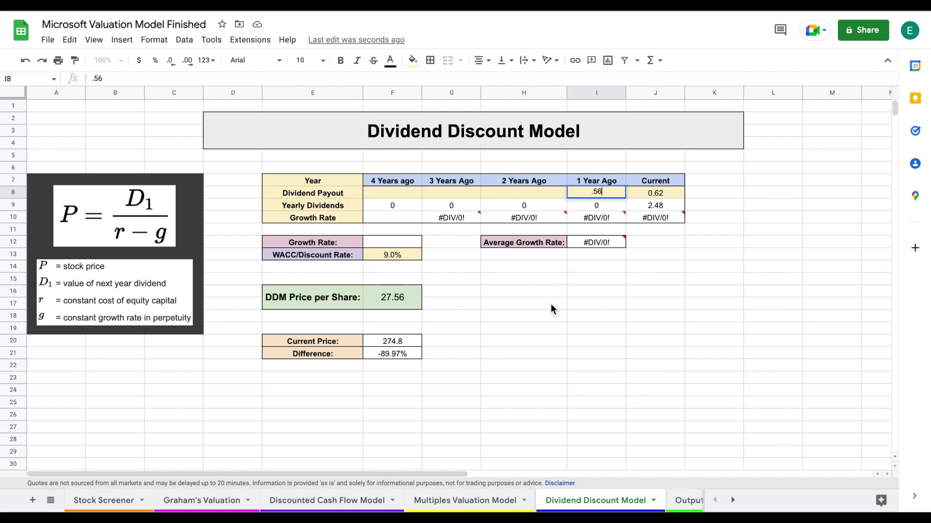
{"action": "key", "text": "Return"}
Step: Check the older quarterly dividends on Yahoo Finance and enter payouts of 0.51 for 2 Years Ago and 0.46 for 3 Years Ago
{"action": "key", "text": "ctrl+Tab"}
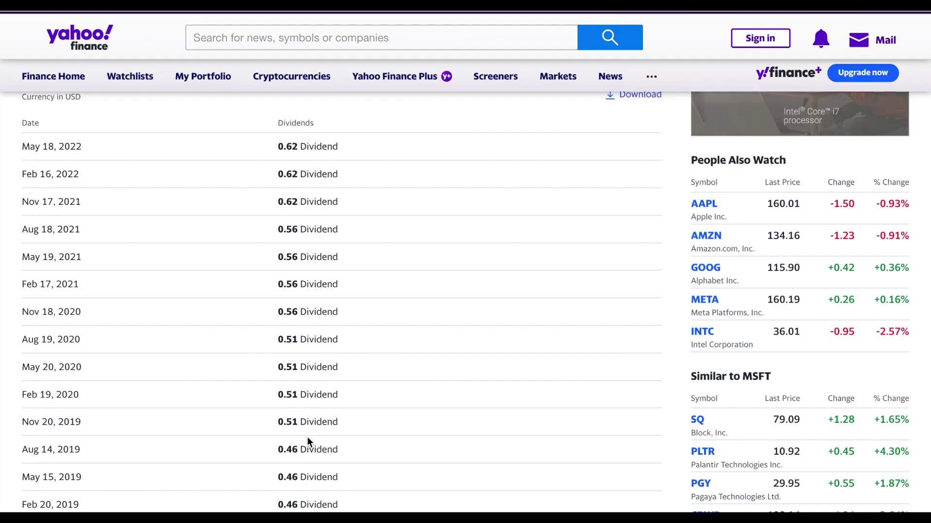
{"action": "scroll", "coordinate": [307, 438], "scroll_direction": "down", "scroll_amount": 1}
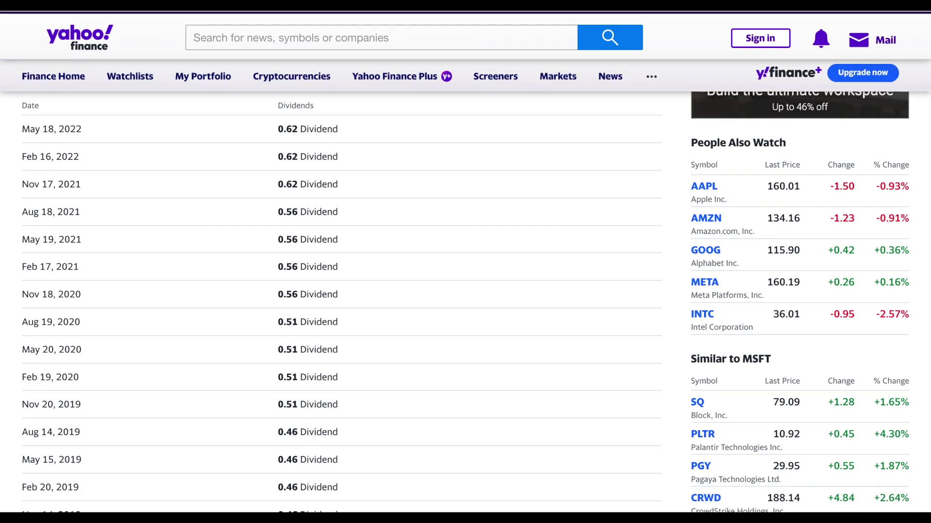
{"action": "key", "text": "ctrl+shift+Tab"}
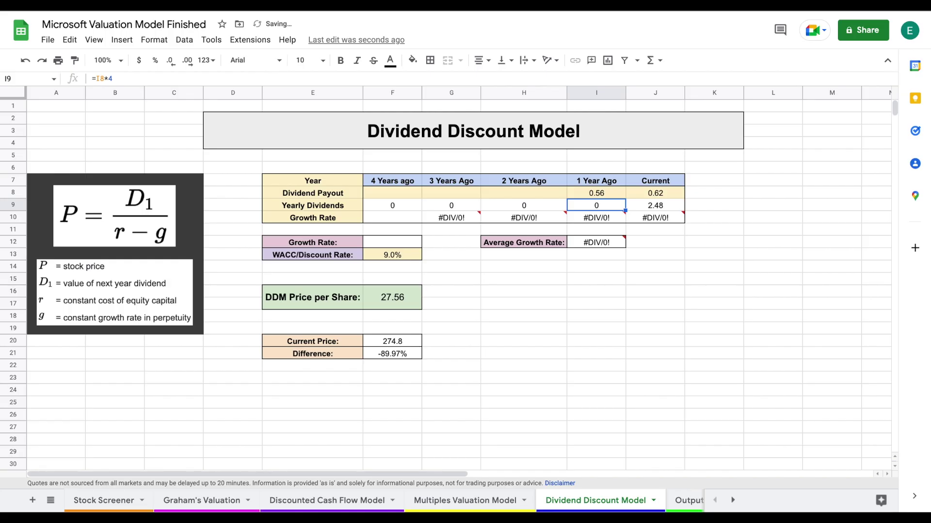
{"action": "left_click", "coordinate": [527, 194]}
{"action": "type", "text": ".51"}
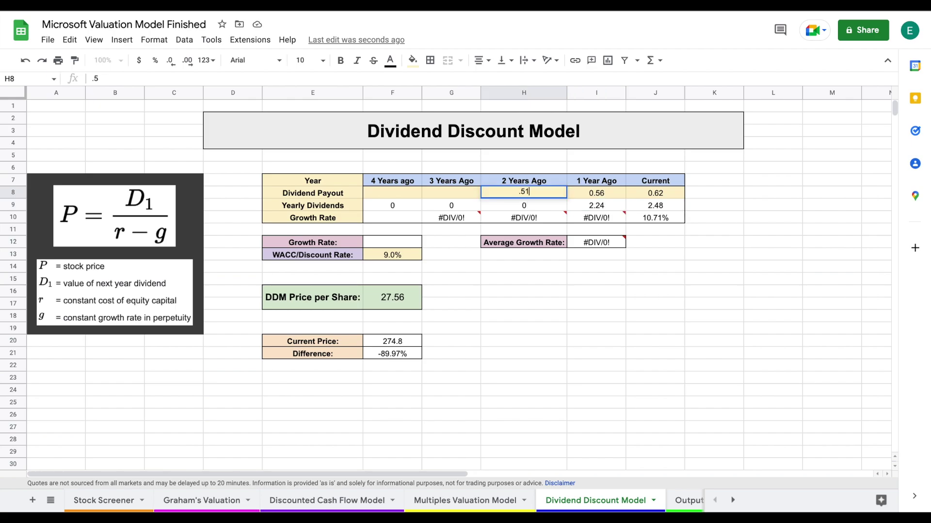
{"action": "left_click", "coordinate": [451, 193]}
{"action": "type", "text": ".46"}
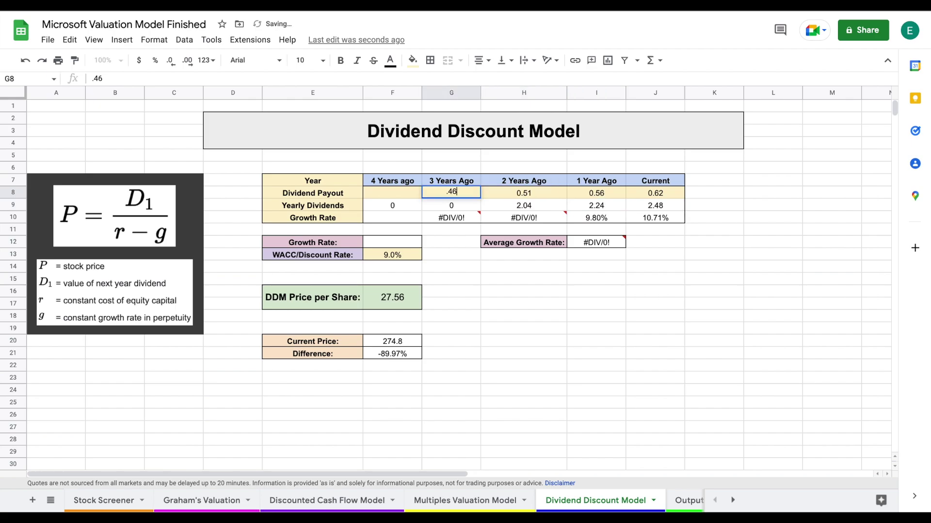
Step: Look up the 2018 dividends on Yahoo Finance and enter 0.42 as the Dividend Payout for 4 Years ago
{"action": "left_click", "coordinate": [392, 193]}
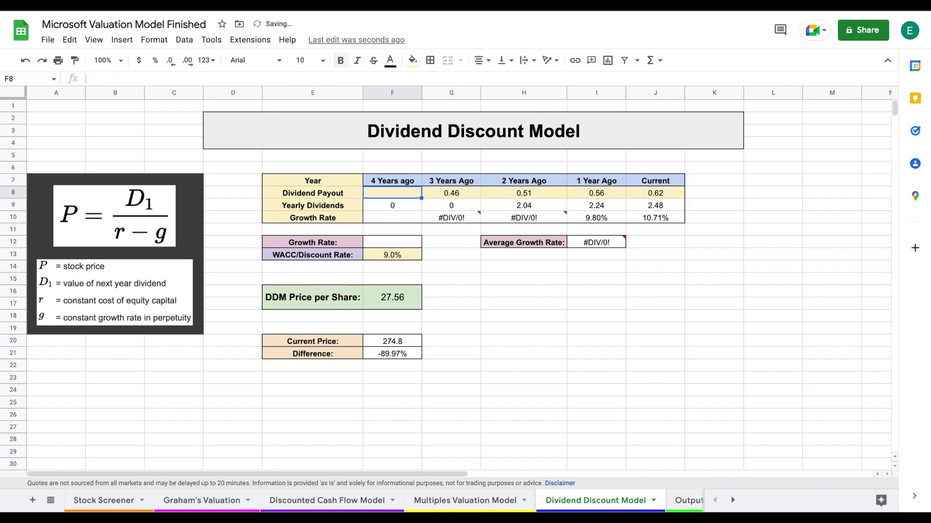
{"action": "key", "text": "ctrl+Tab"}
{"action": "scroll", "coordinate": [381, 316], "scroll_direction": "down", "scroll_amount": 3}
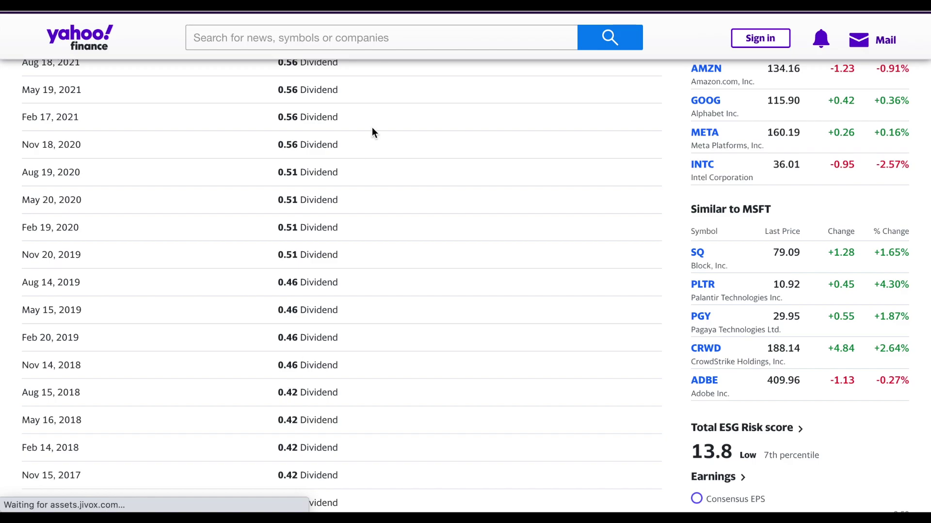
{"action": "key", "text": "ctrl+shift+Tab"}
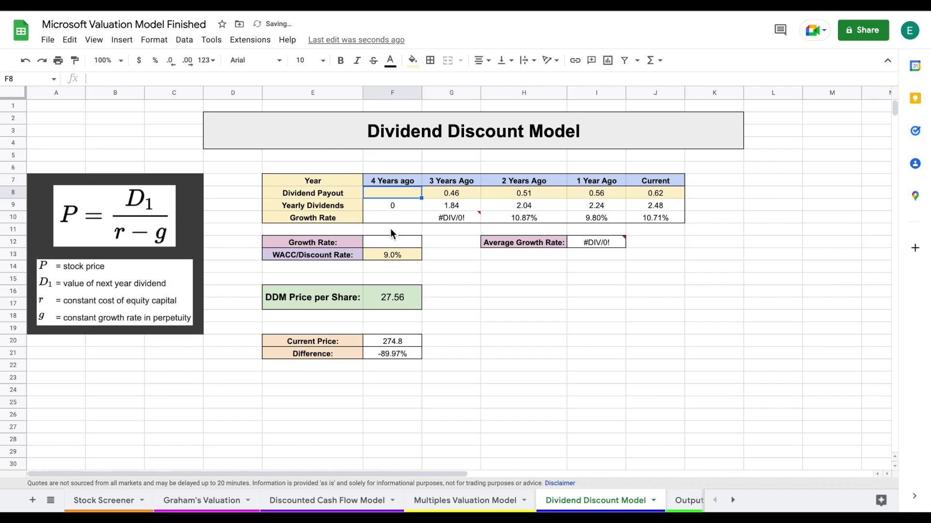
{"action": "type", "text": ".42"}
{"action": "key", "text": "Return"}
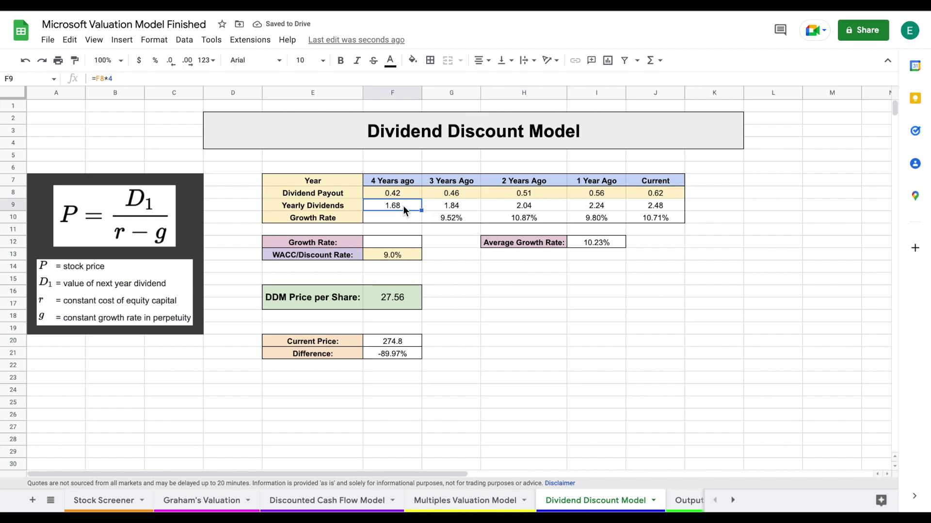
Step: Review the Yearly Dividends and Growth Rate rows and the Average Growth Rate formula in the Dividend Discount Model
{"action": "left_click_drag", "start_coordinate": [402, 209], "coordinate": [645, 209]}
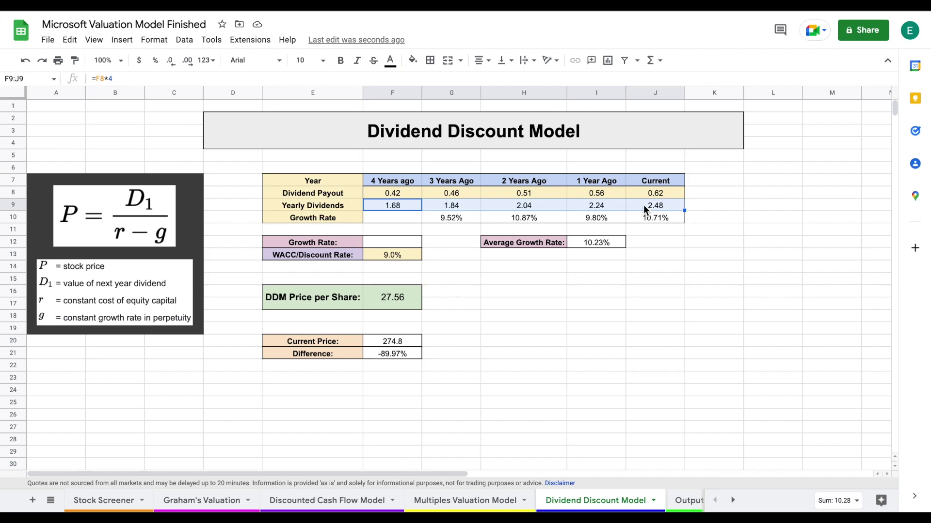
{"action": "left_click_drag", "start_coordinate": [454, 217], "coordinate": [650, 221]}
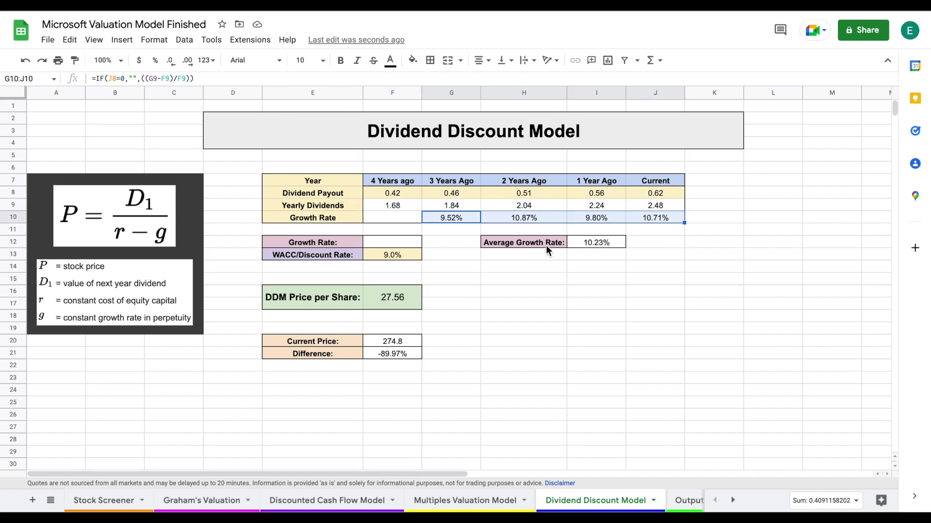
{"action": "left_click_drag", "start_coordinate": [549, 250], "coordinate": [587, 251]}
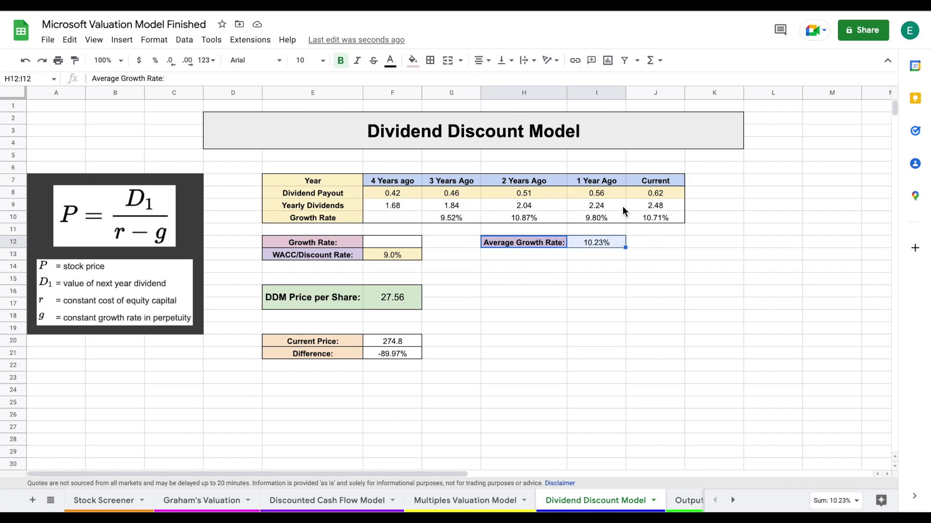
{"action": "left_click", "coordinate": [607, 246]}
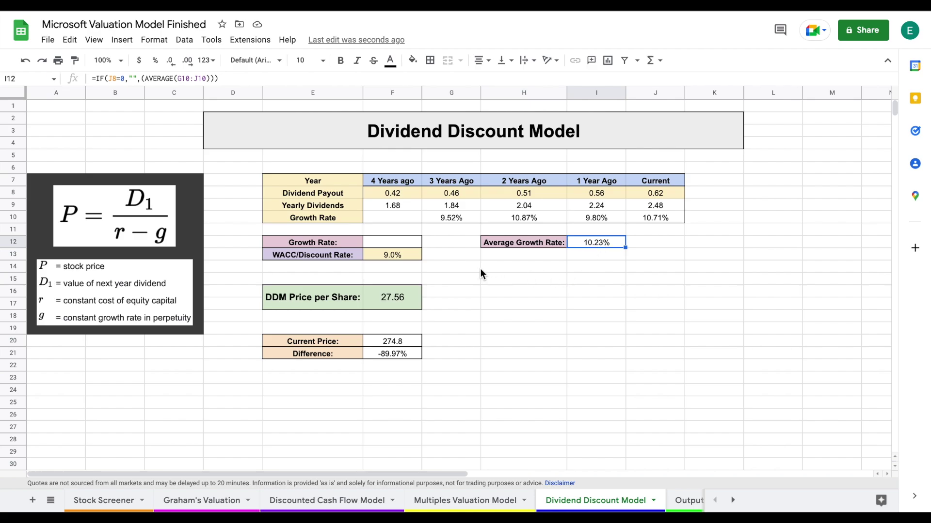
Step: Compare the WACC/Discount Rate with the Average Growth Rate and set the model's Growth Rate to 8%
{"action": "left_click_drag", "start_coordinate": [358, 255], "coordinate": [381, 254]}
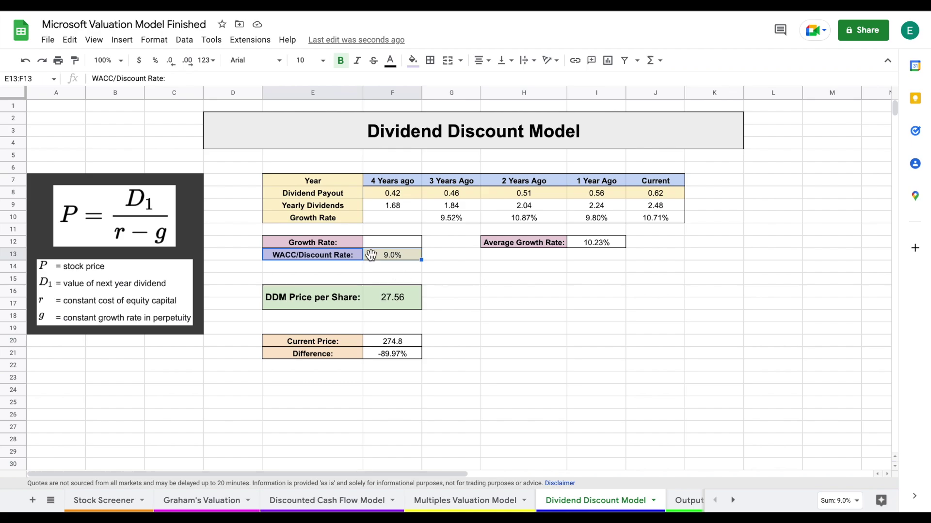
{"action": "left_click", "coordinate": [342, 246]}
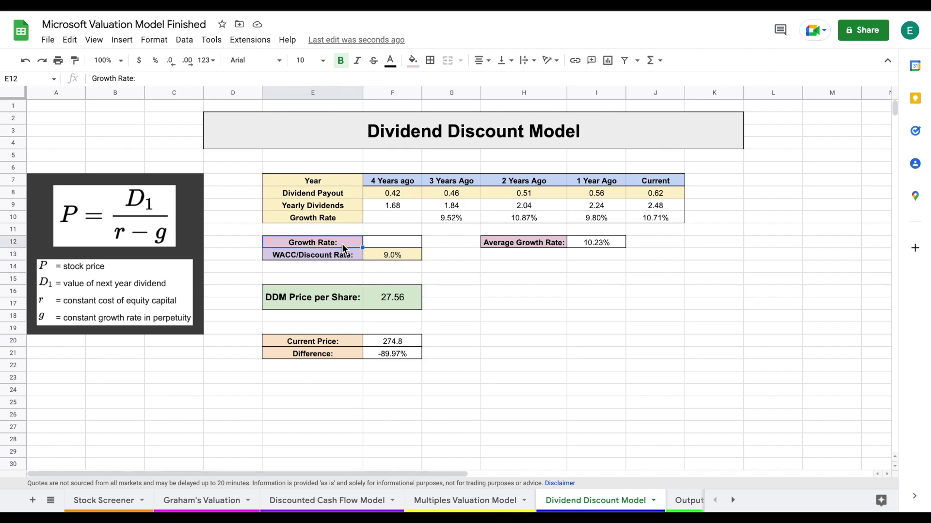
{"action": "left_click", "coordinate": [399, 245]}
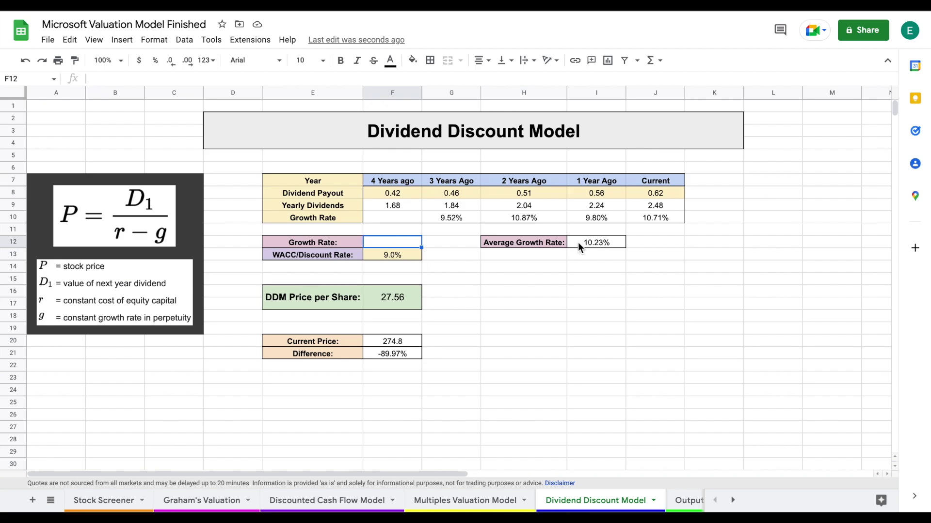
{"action": "left_click", "coordinate": [604, 247]}
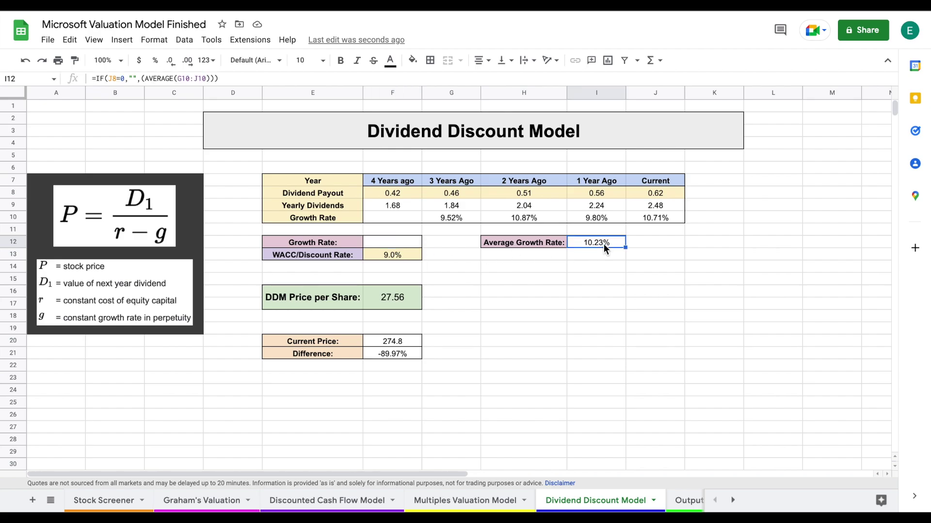
{"action": "left_click", "coordinate": [407, 243]}
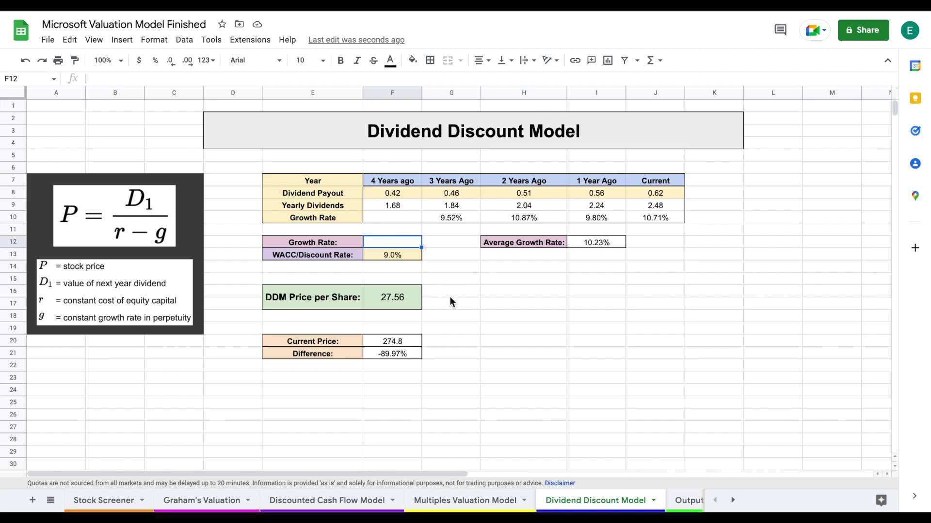
{"action": "type", "text": "8"}
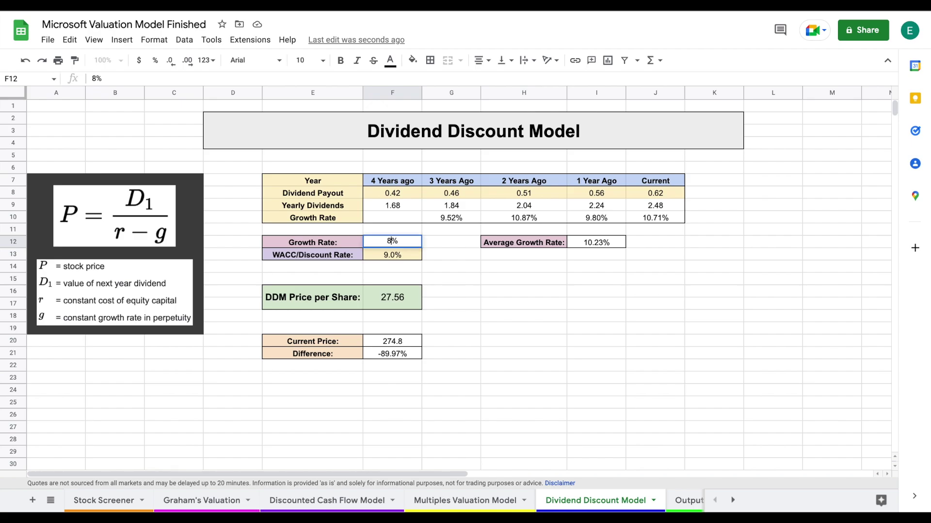
{"action": "key", "text": "Return"}
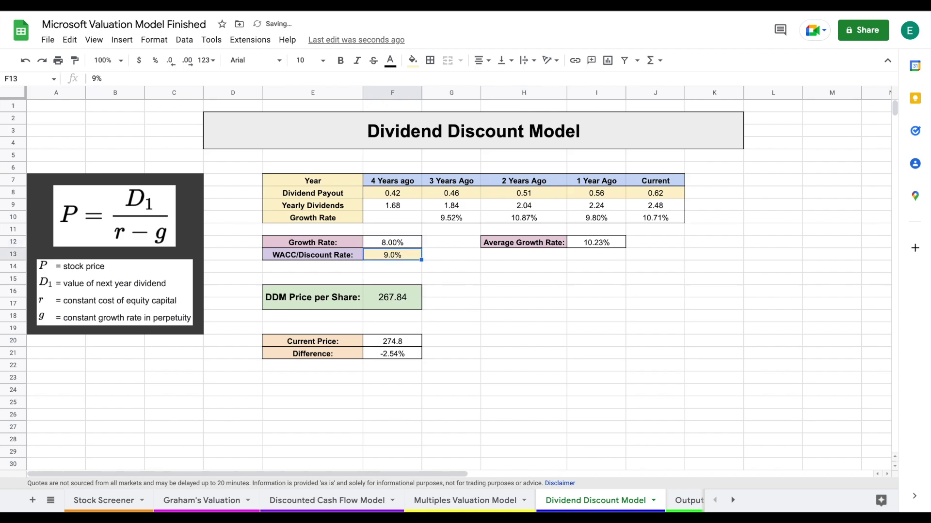
Step: Examine the DDM Price per Share and its formula, along with the Average Growth Rate
{"action": "left_click", "coordinate": [342, 308]}
{"action": "left_click", "coordinate": [377, 309], "text": "shift"}
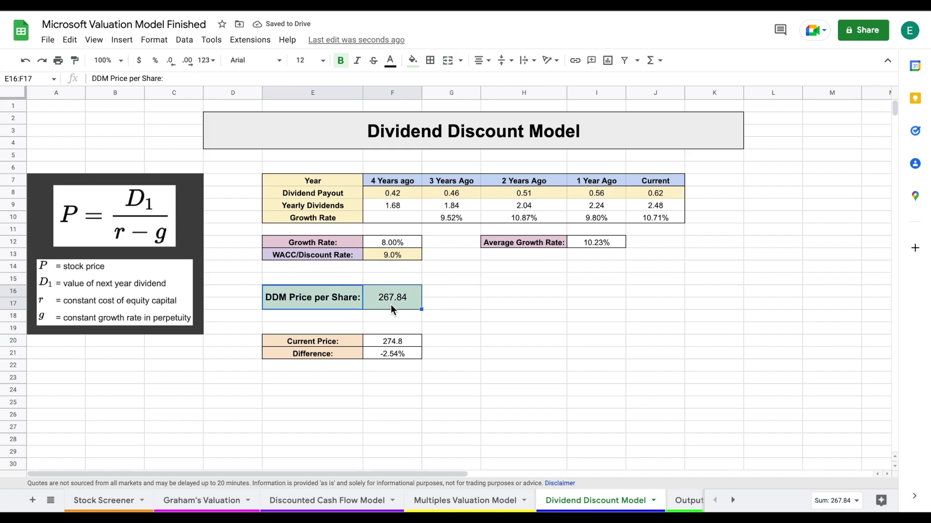
{"action": "left_click", "coordinate": [394, 305]}
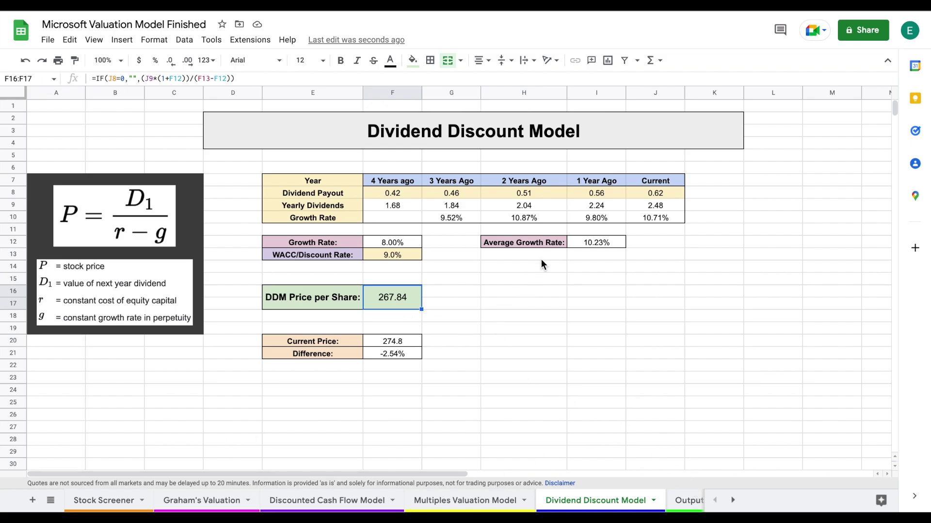
{"action": "left_click", "coordinate": [584, 247]}
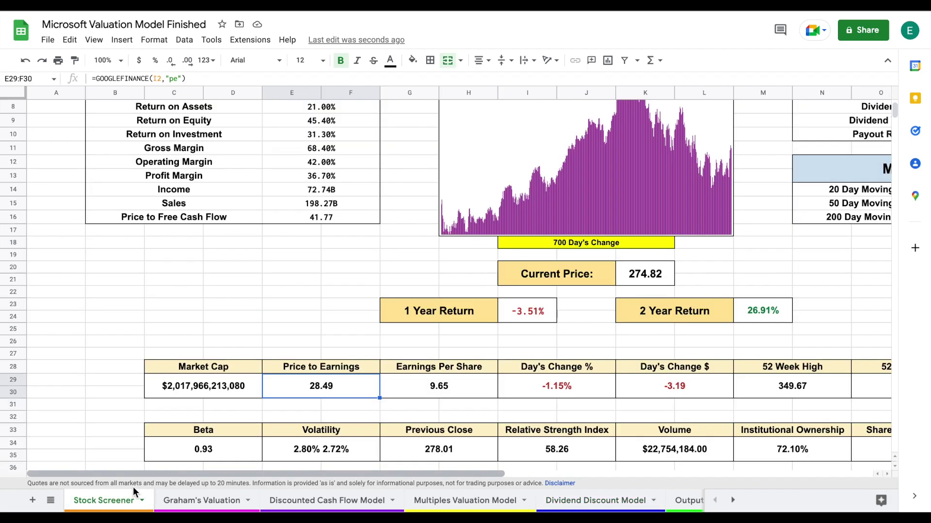
Step: Look up Microsoft's Payout Ratio in the Dividend Data table on the Stock Screener sheet
{"action": "left_click", "coordinate": [104, 500]}
{"action": "scroll", "coordinate": [522, 317], "scroll_direction": "right", "scroll_amount": 5}
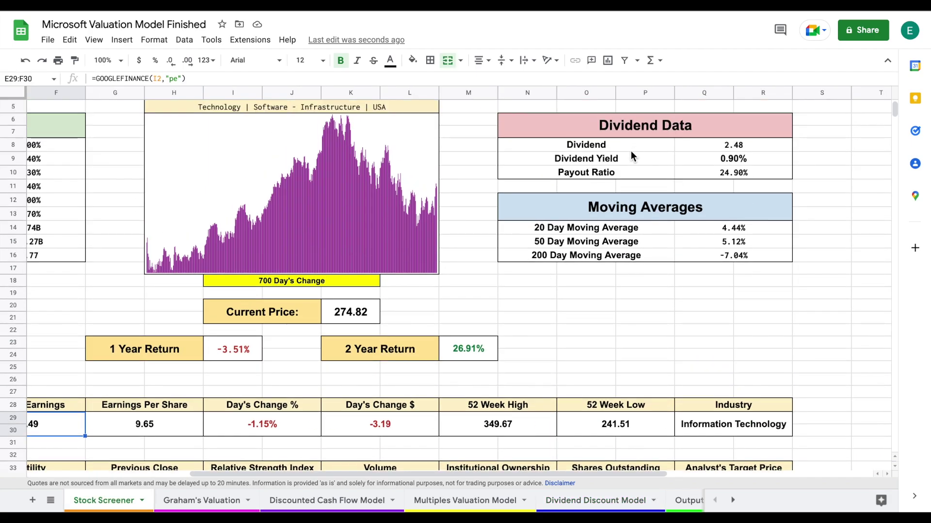
{"action": "left_click_drag", "start_coordinate": [618, 171], "coordinate": [690, 177]}
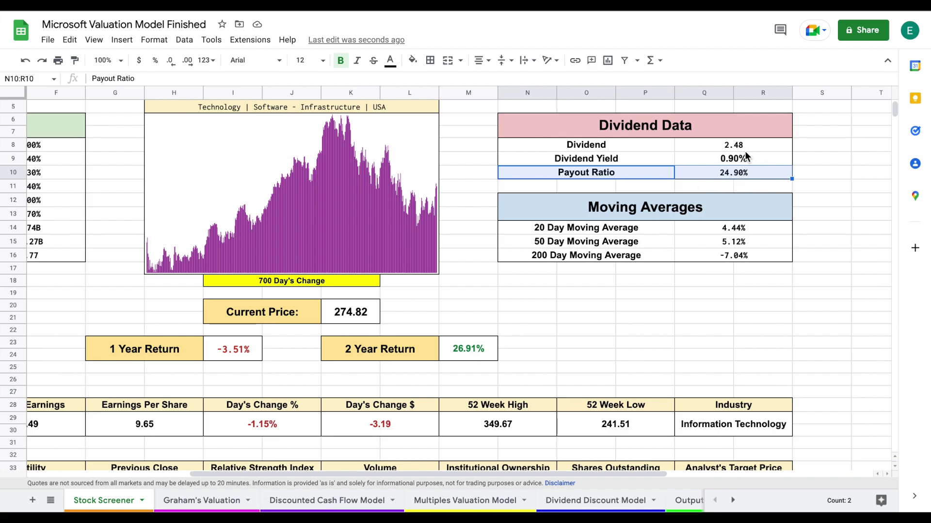
{"action": "scroll", "coordinate": [722, 226], "scroll_direction": "up", "scroll_amount": 1}
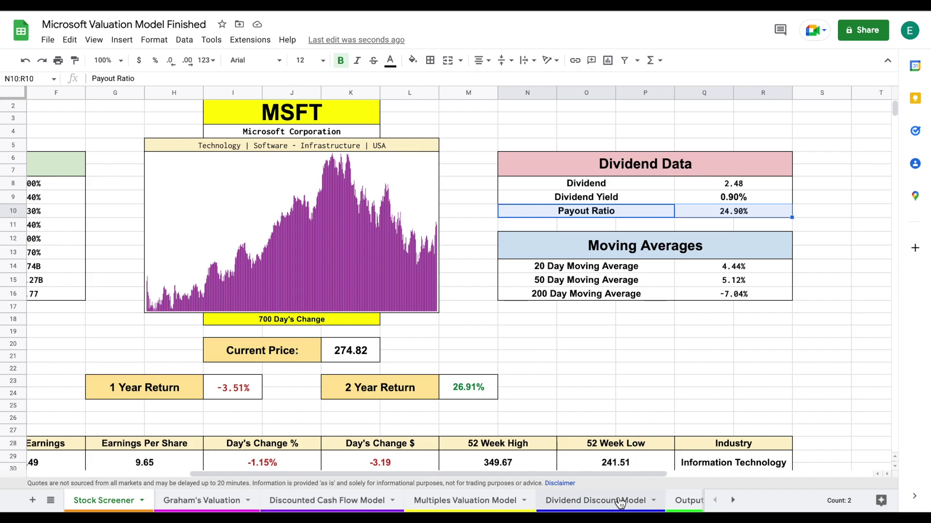
Step: Review Graham's Valuation, the average Intrinsic Value and the Current Price on the Output sheet
{"action": "left_click", "coordinate": [689, 501]}
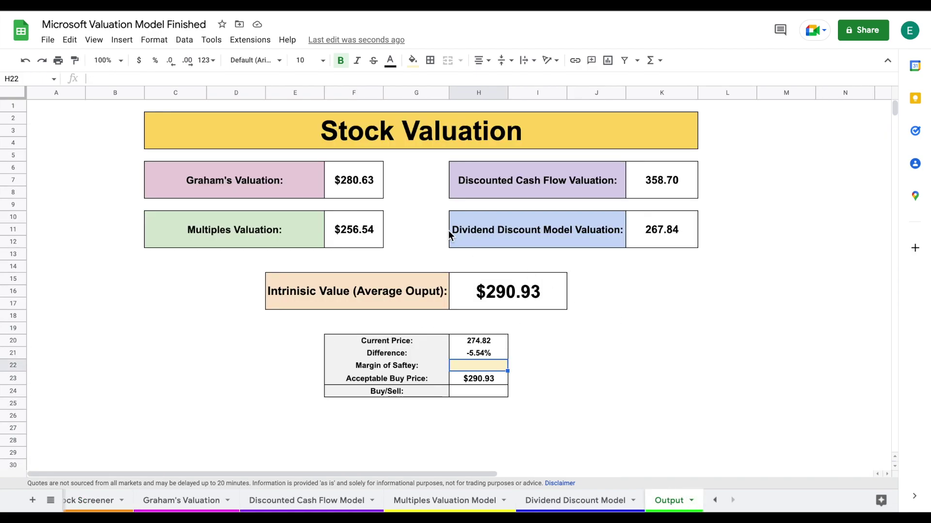
{"action": "left_click", "coordinate": [344, 193]}
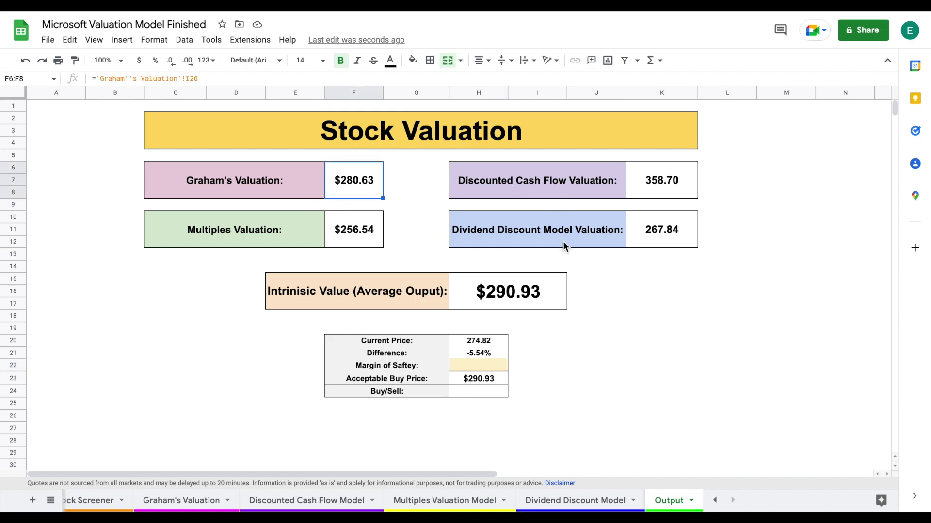
{"action": "left_click", "coordinate": [435, 298]}
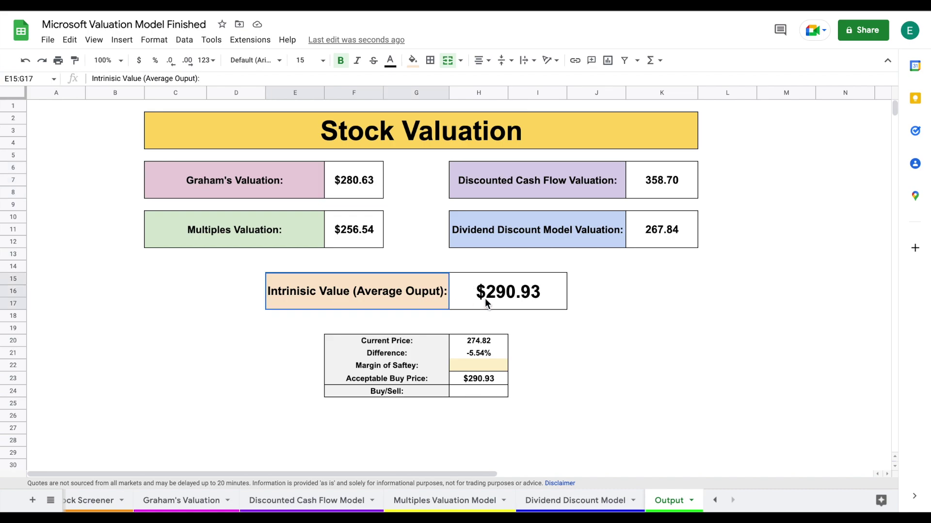
{"action": "left_click", "coordinate": [460, 277]}
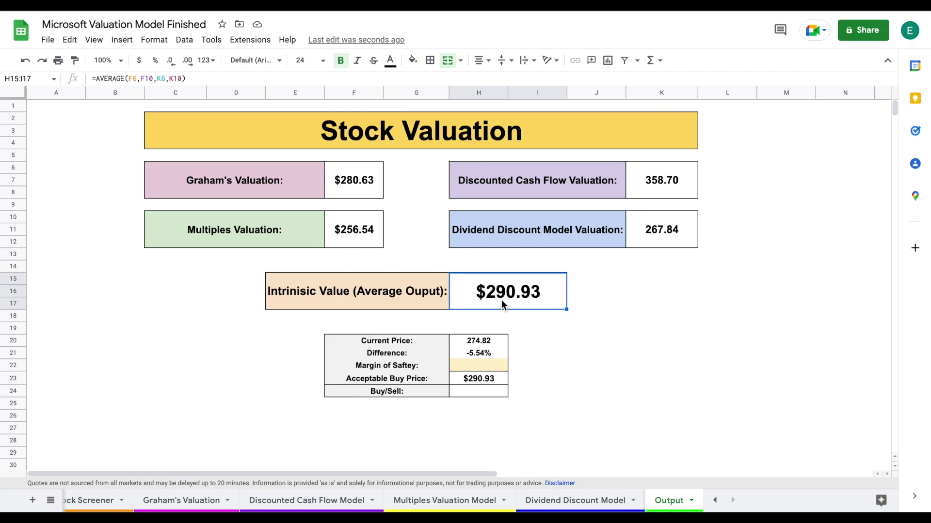
{"action": "left_click_drag", "start_coordinate": [439, 336], "coordinate": [476, 338]}
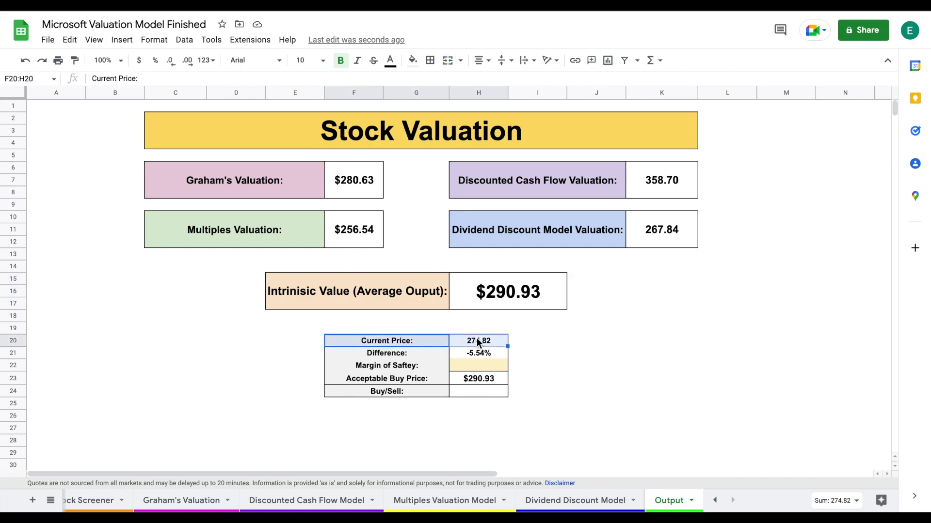